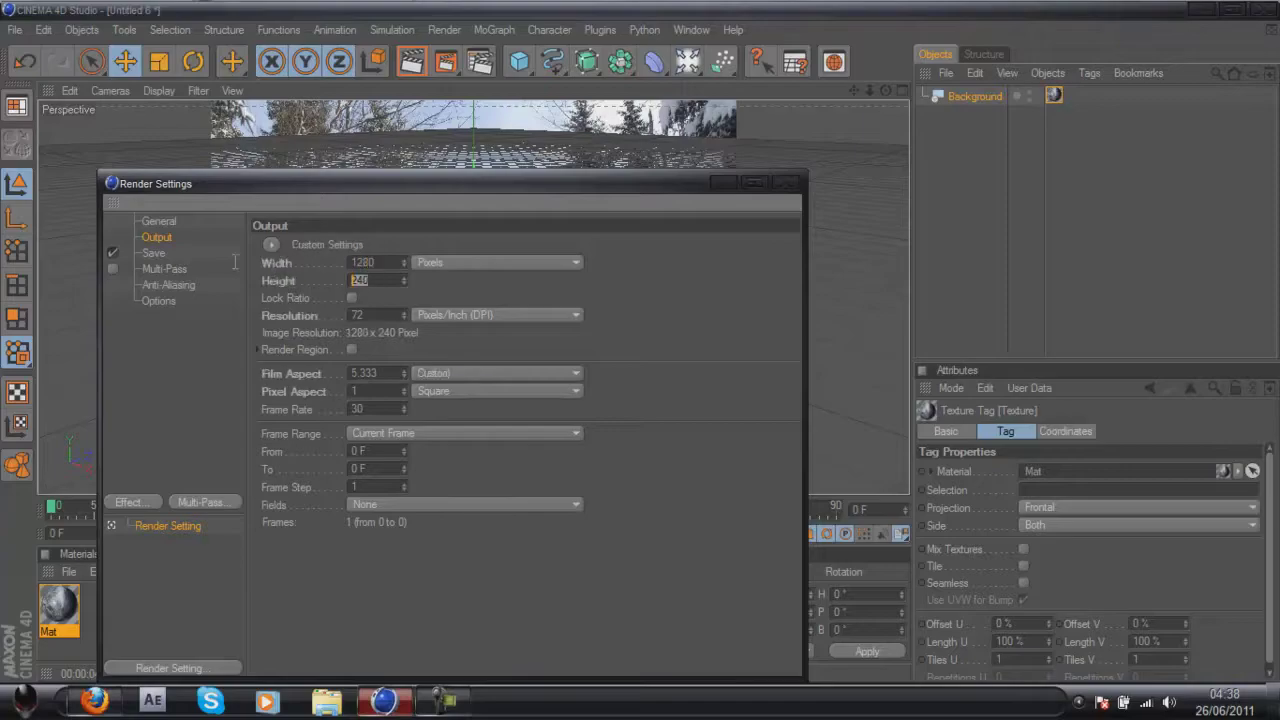
Apply the new output height in the render settings and close them.
key(Return)
click(782, 185)
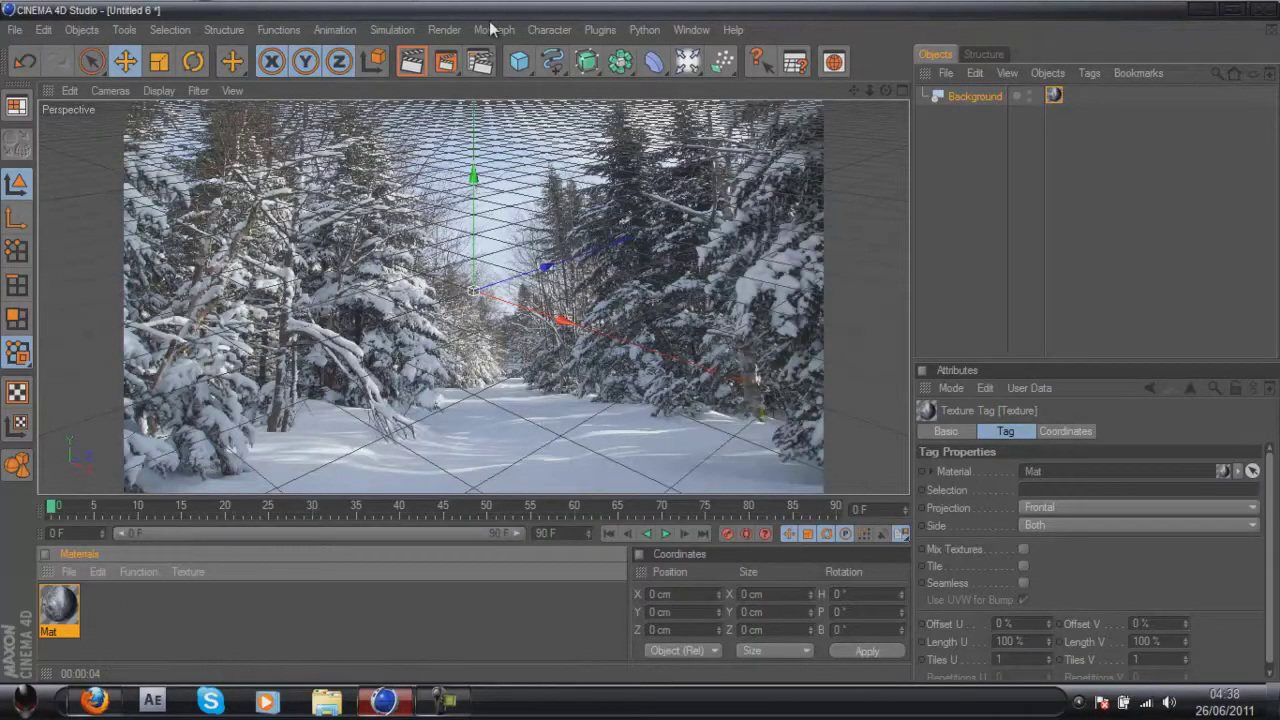
Add a MoText object and set its text to "snow".
click(447, 29)
click(540, 232)
double_click(985, 510)
text(a)
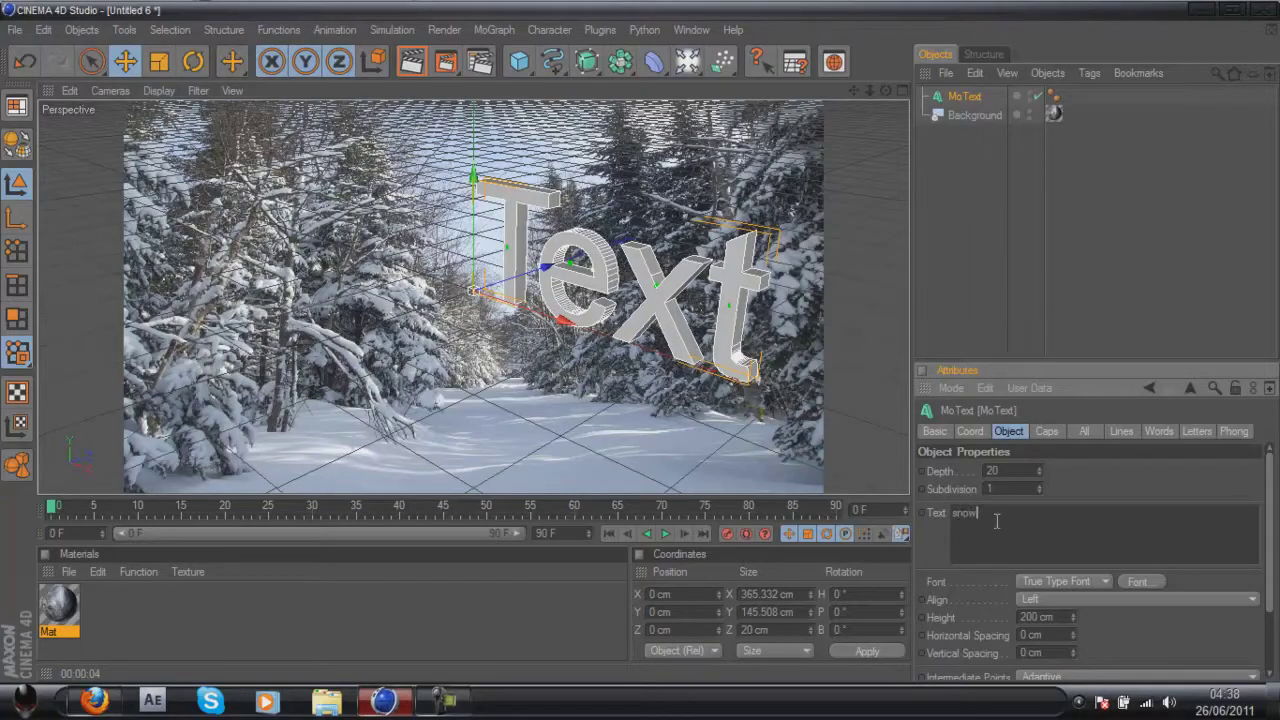
Set the MoText height to 100 cm and change its font to a tall, bold, condensed typeface.
click(1035, 617)
click(1137, 581)
click(80, 206)
click(285, 526)
Rotate the text to about H 44.8°, P -14.9°, move it down onto the snowy path, and render the view.
click(193, 61)
drag(448, 311, 487, 301)
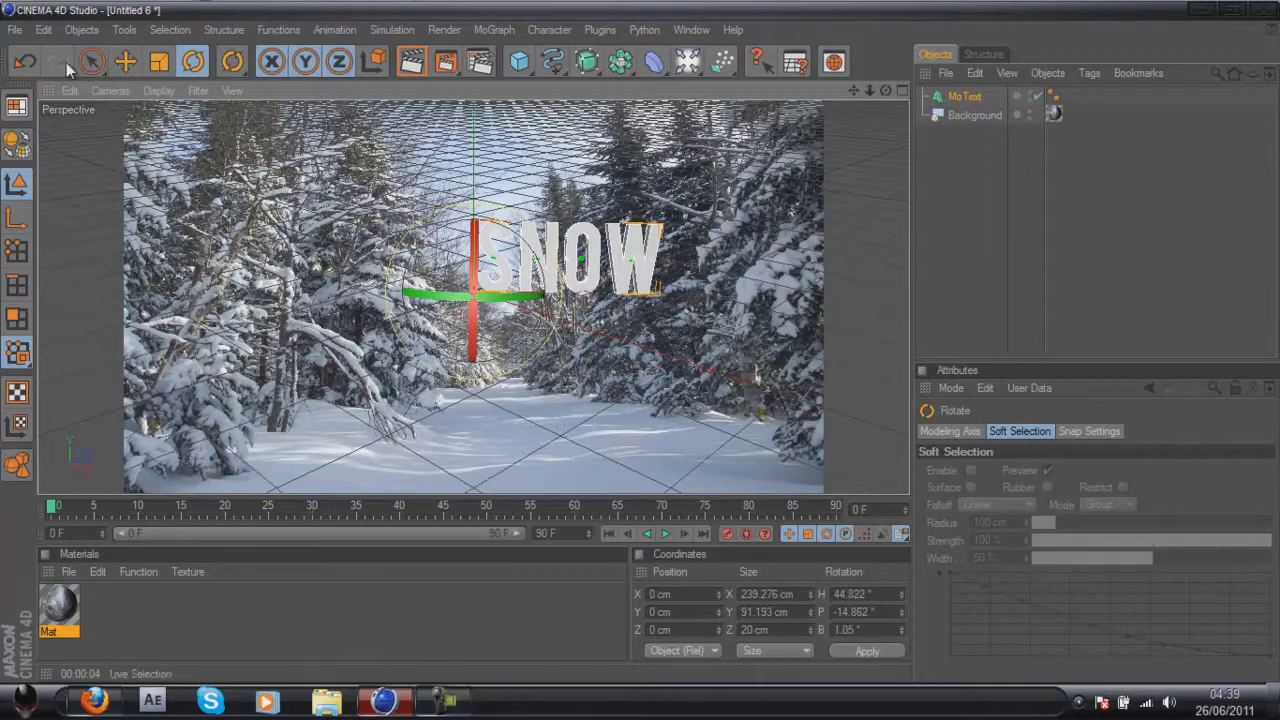
click(125, 61)
drag(695, 205, 641, 343)
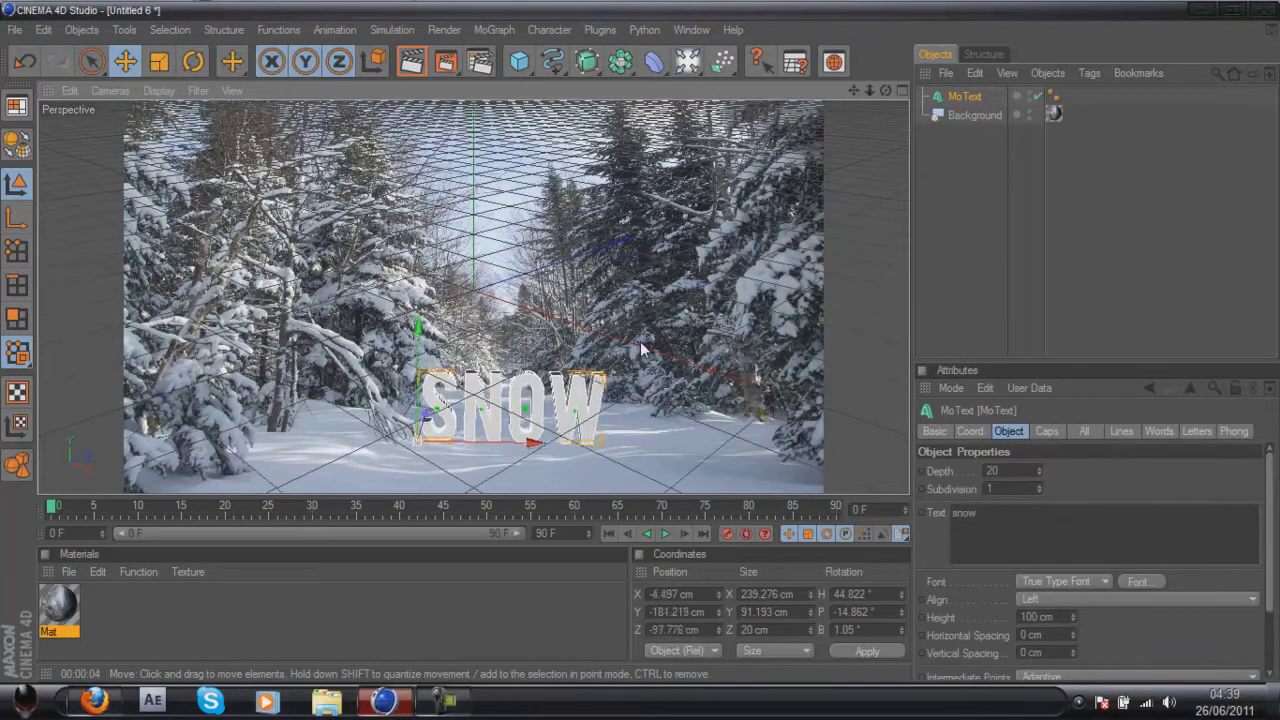
click(411, 62)
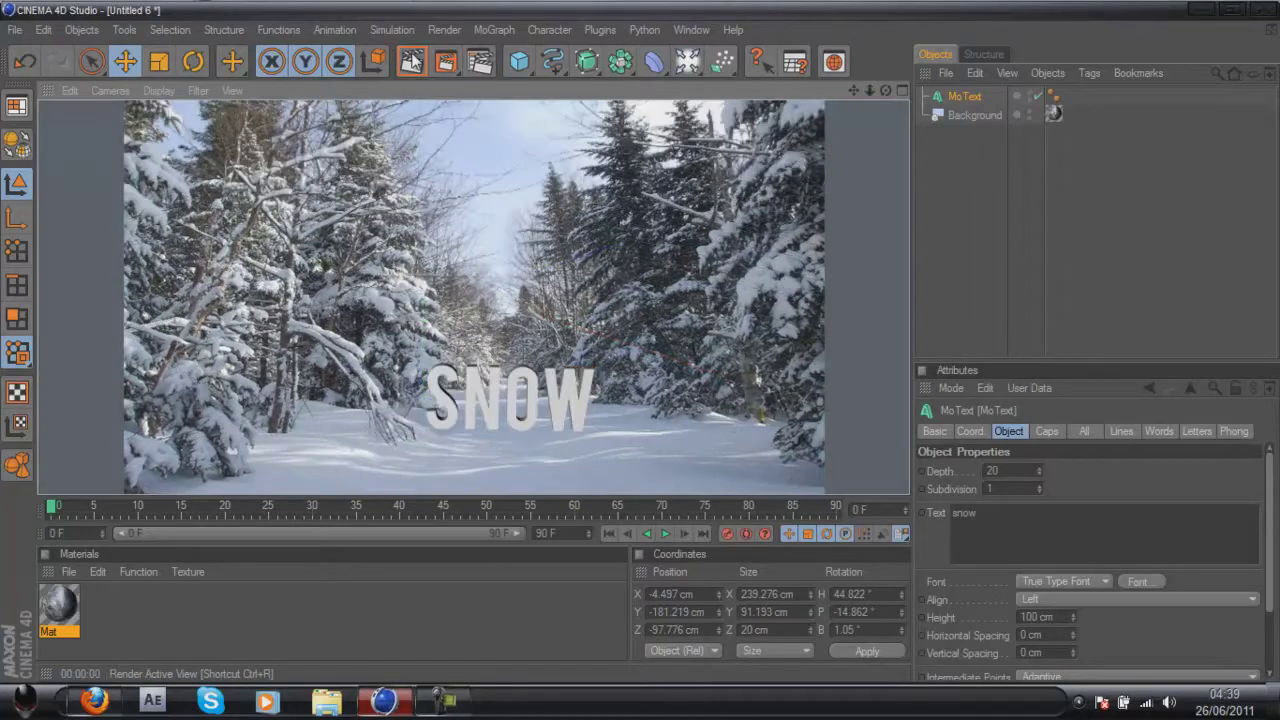
Shift the text slightly along its X axis to about X 9 cm, Z -85 cm, and render the view.
click(193, 62)
click(125, 62)
drag(538, 430, 551, 430)
key(ctrl+r)
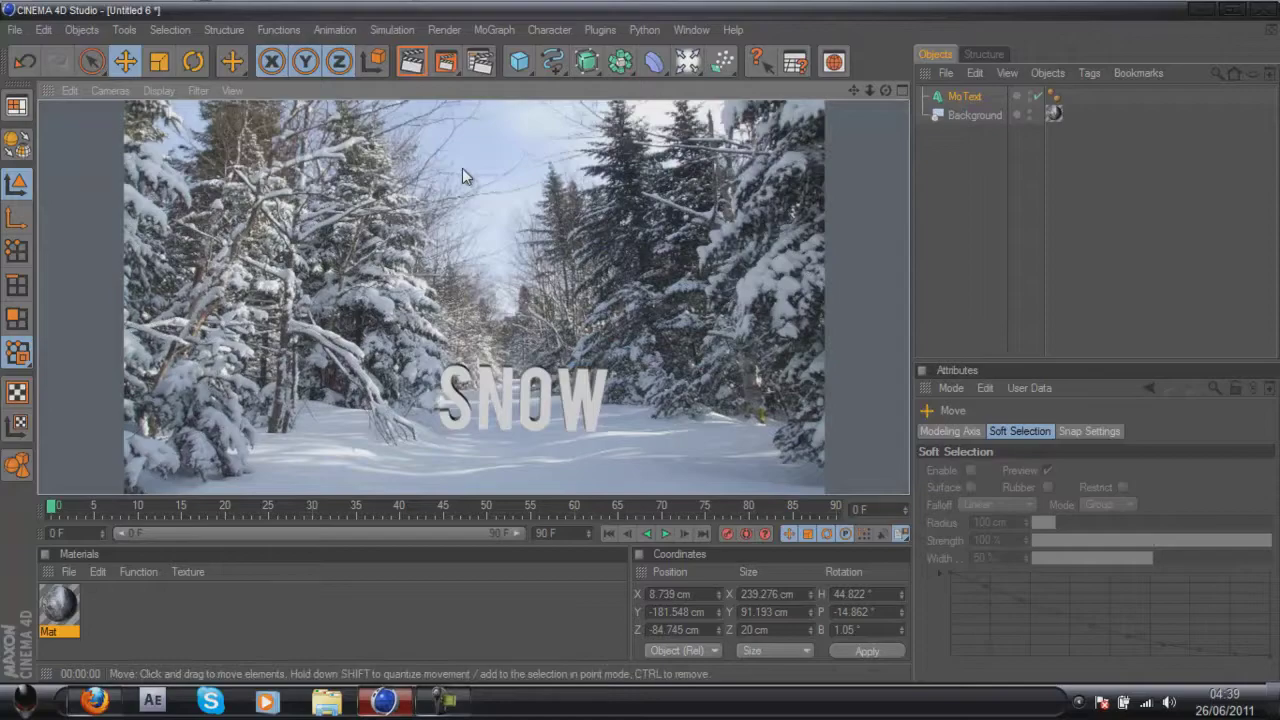
click(463, 171)
Move the MoText forward and lower on the path, to about X 49, Y -223, Z -133 cm.
click(965, 96)
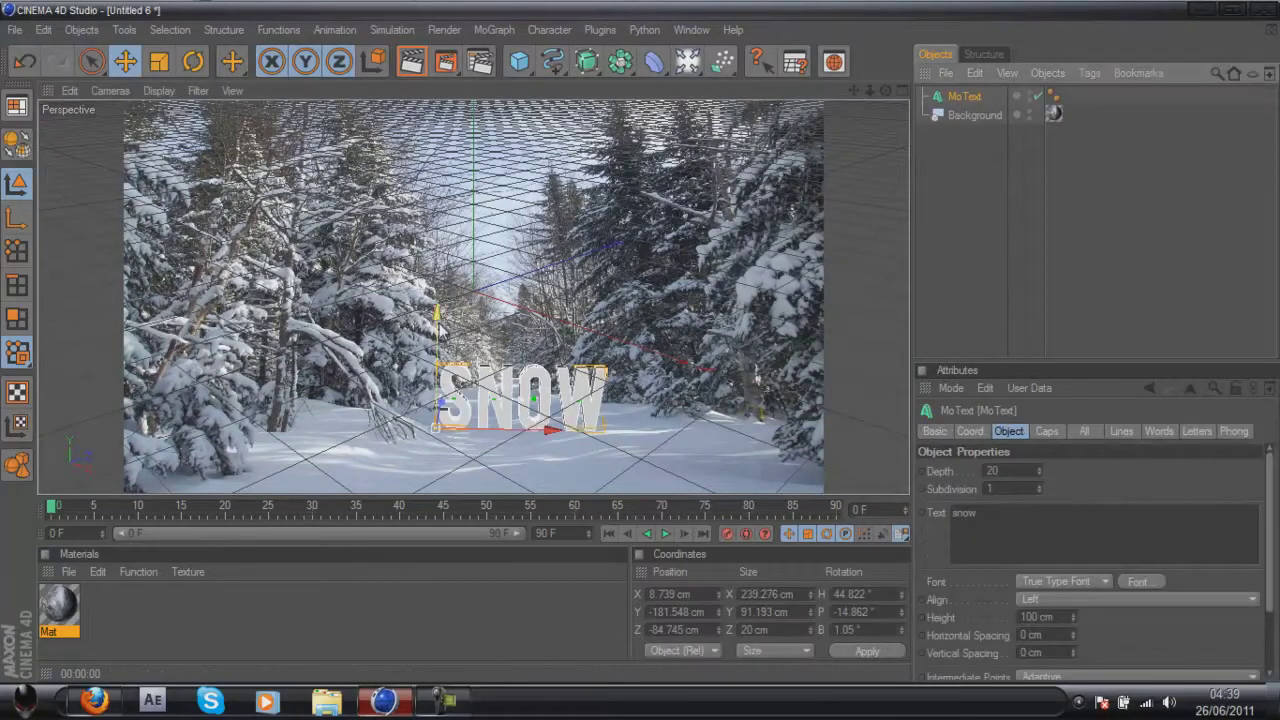
drag(869, 90, 863, 92)
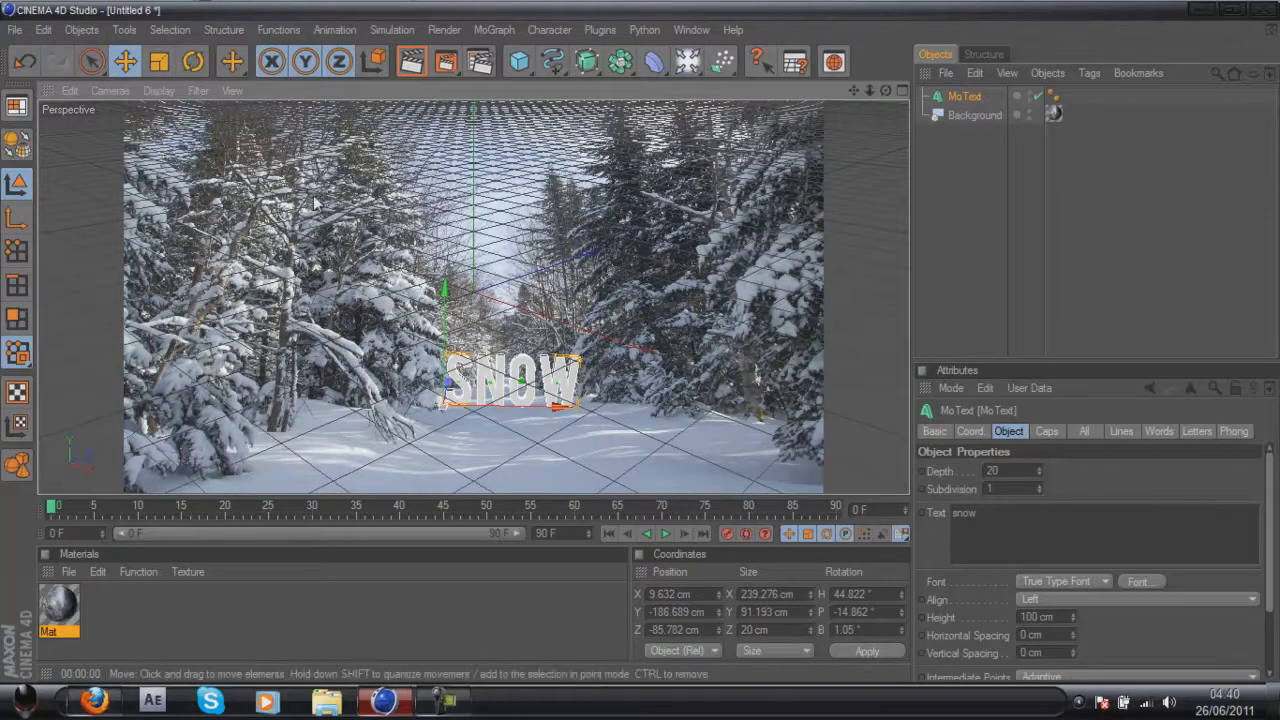
drag(443, 289, 437, 319)
drag(441, 411, 438, 419)
drag(554, 443, 560, 444)
Tilt the text to a pitch of about -18.8° and render the view to check its placement.
click(193, 61)
mouse_move(437, 409)
mouse_down()
mouse_move(440, 398)
mouse_move(441, 430)
mouse_up()
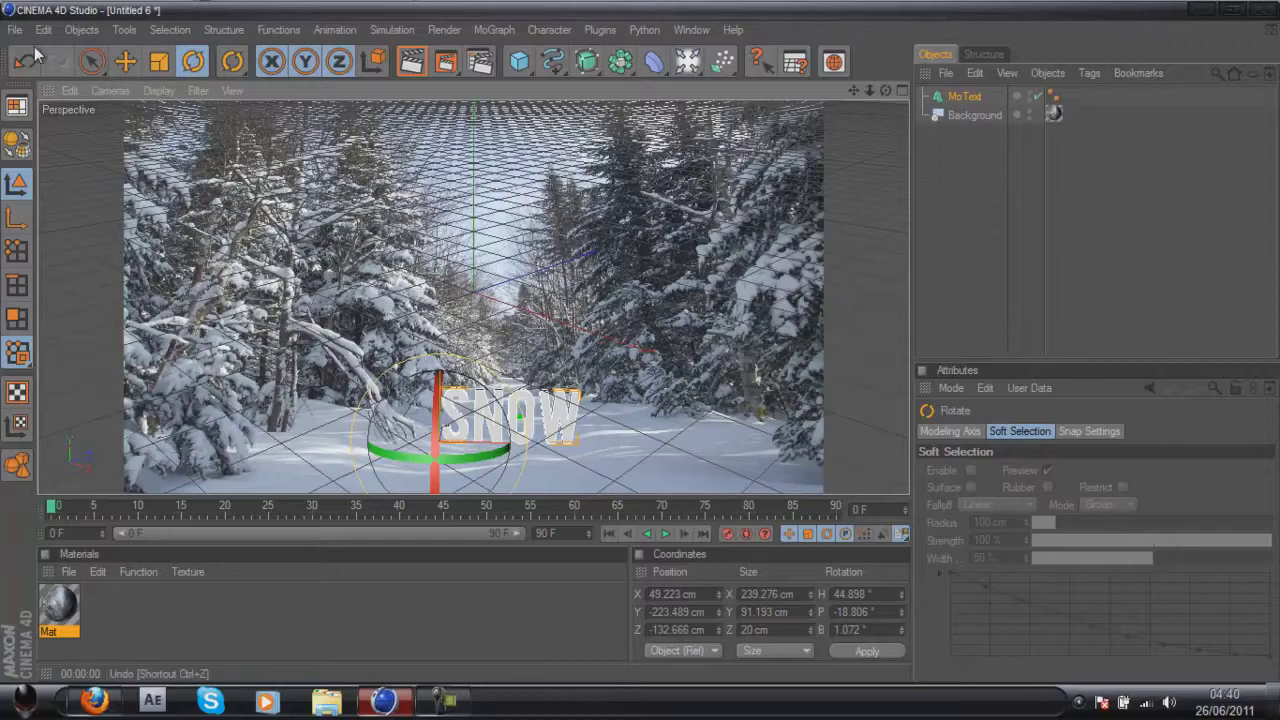
click(401, 68)
click(250, 200)
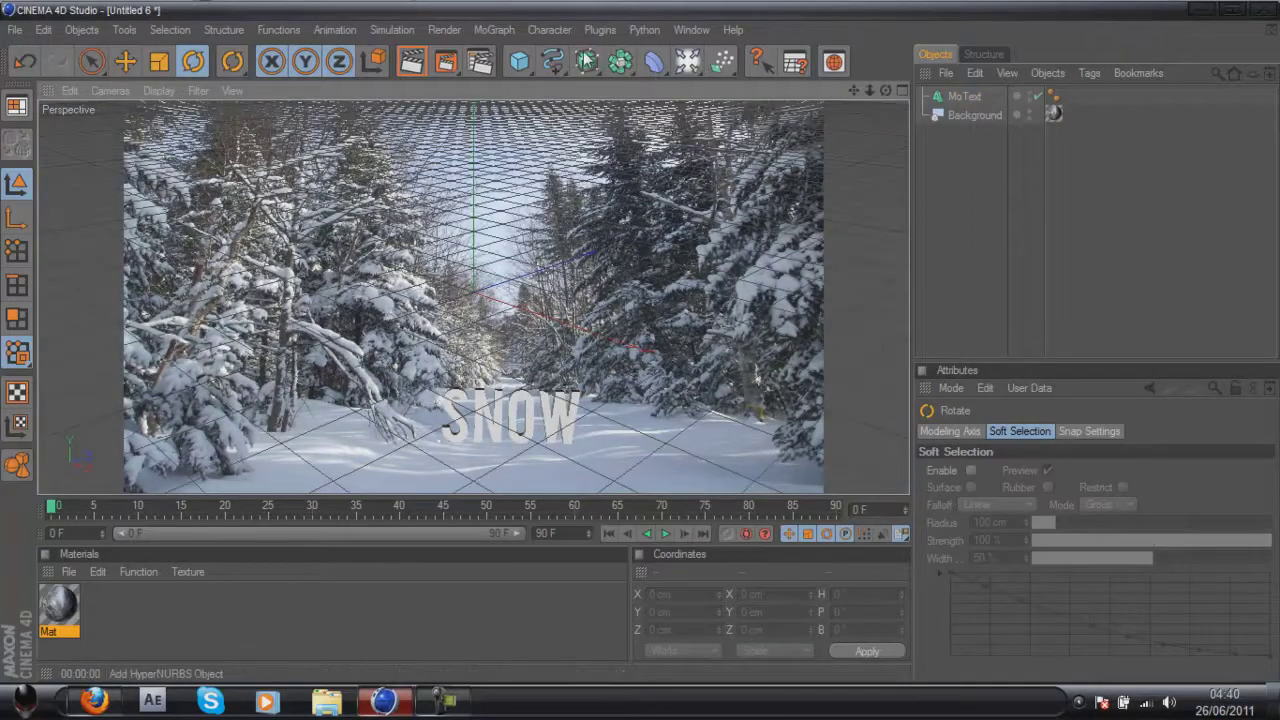
Add a 40000 by 40000 cm plane and place it beneath the SNOW text, at about H 43.6° and P -9.1°.
drag(520, 62, 643, 125)
drag(482, 320, 660, 352)
click(1024, 470)
click(1028, 489)
text(00)
key(Return)
click(125, 62)
drag(474, 185, 638, 342)
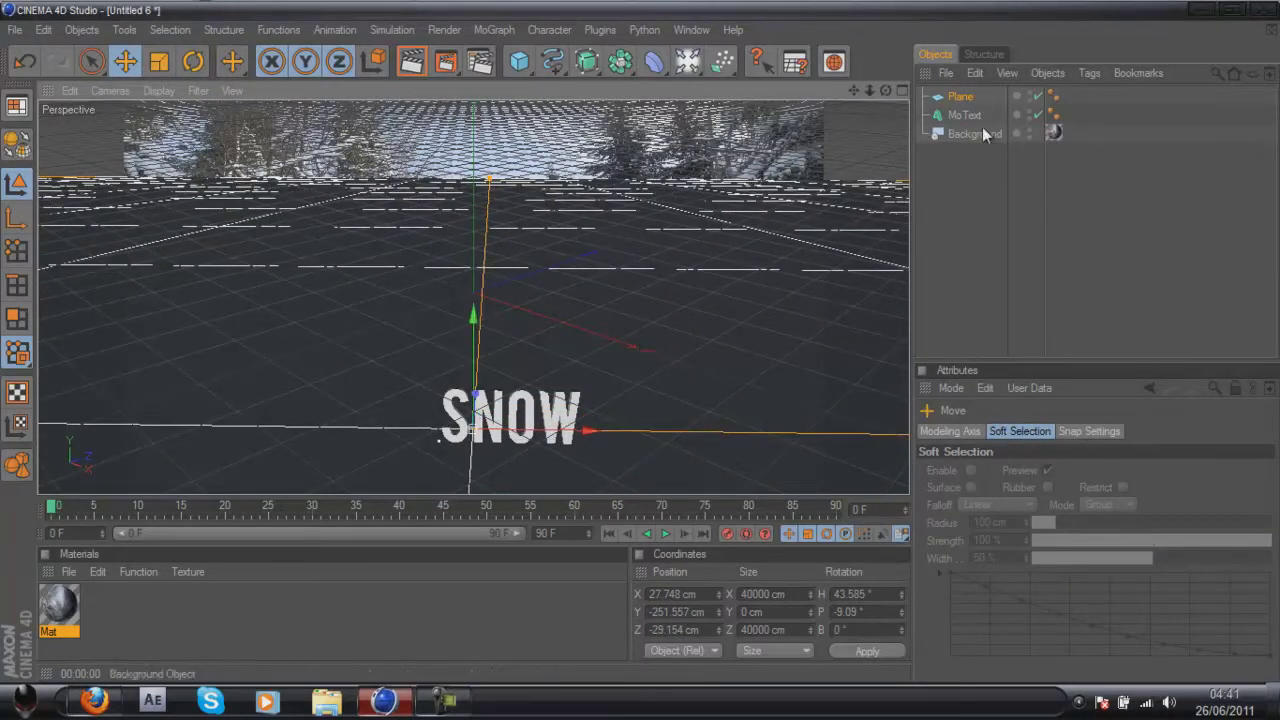
Add a Compositing tag with Compositing Background enabled to the plane, and copy the Background's texture tag onto it.
click(970, 97)
right_click(958, 105)
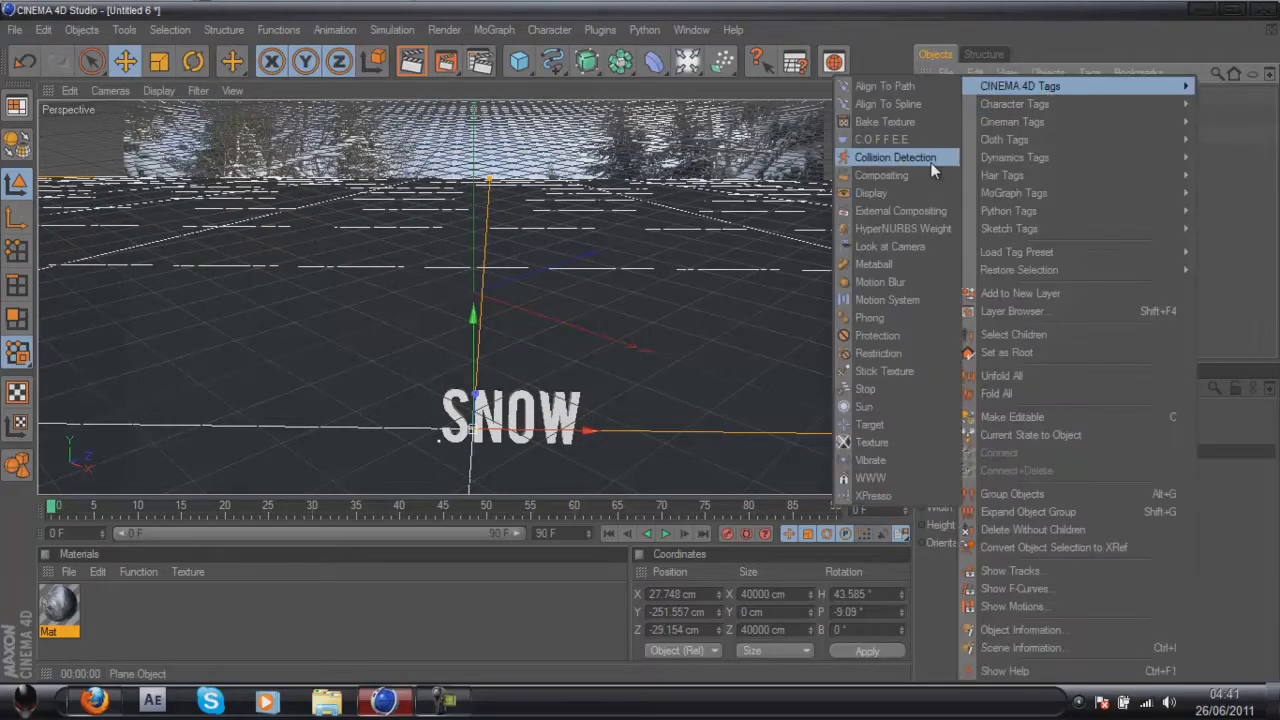
click(960, 157)
click(1171, 487)
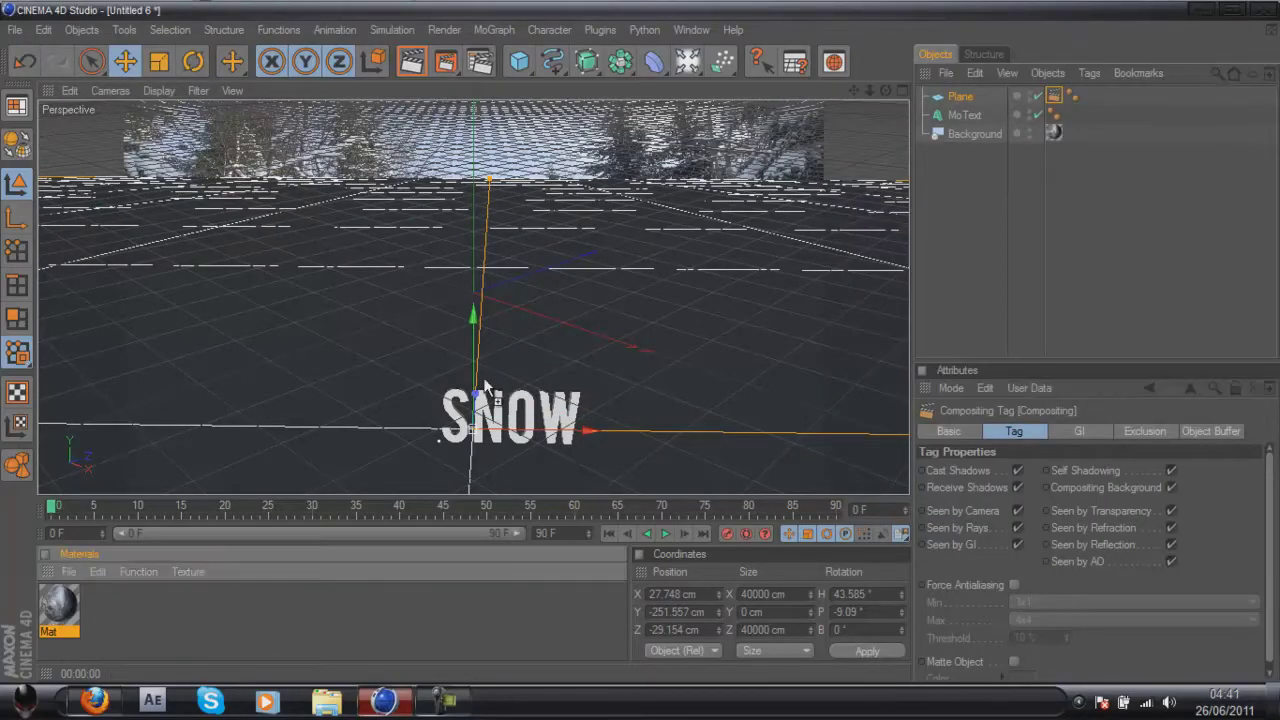
click(1055, 133)
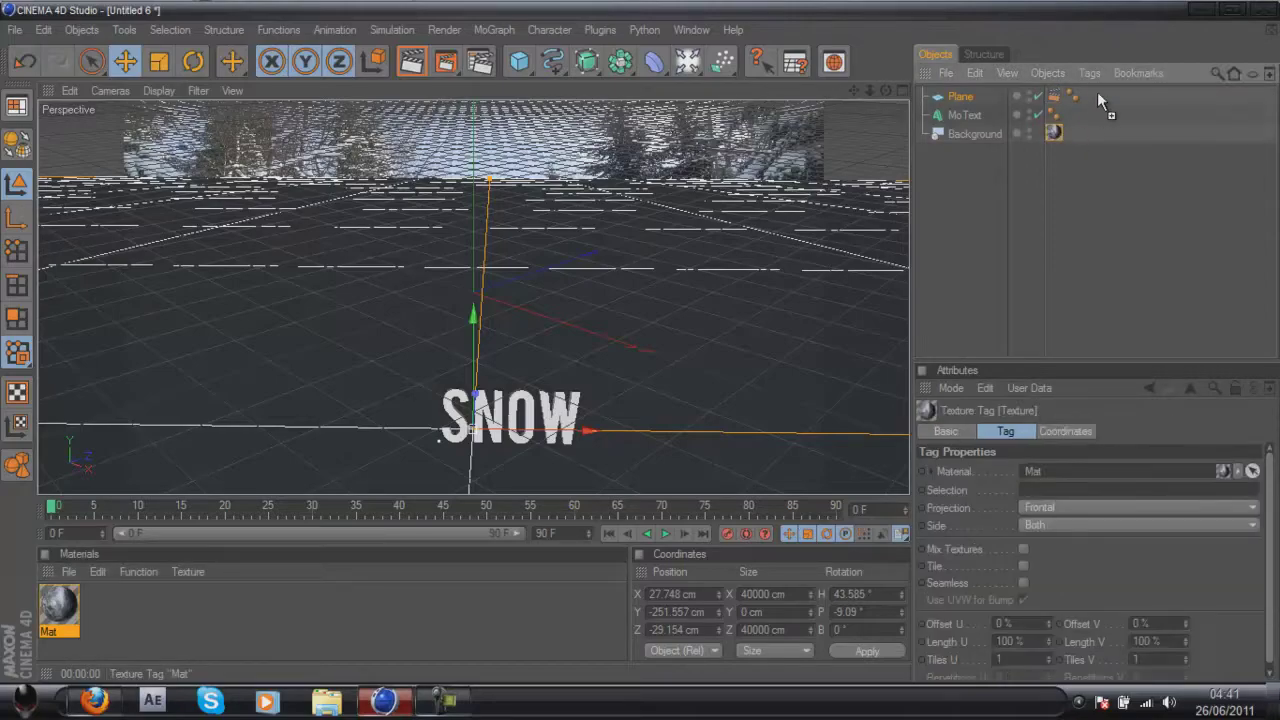
ctrl+drag(1097, 91, 1091, 95)
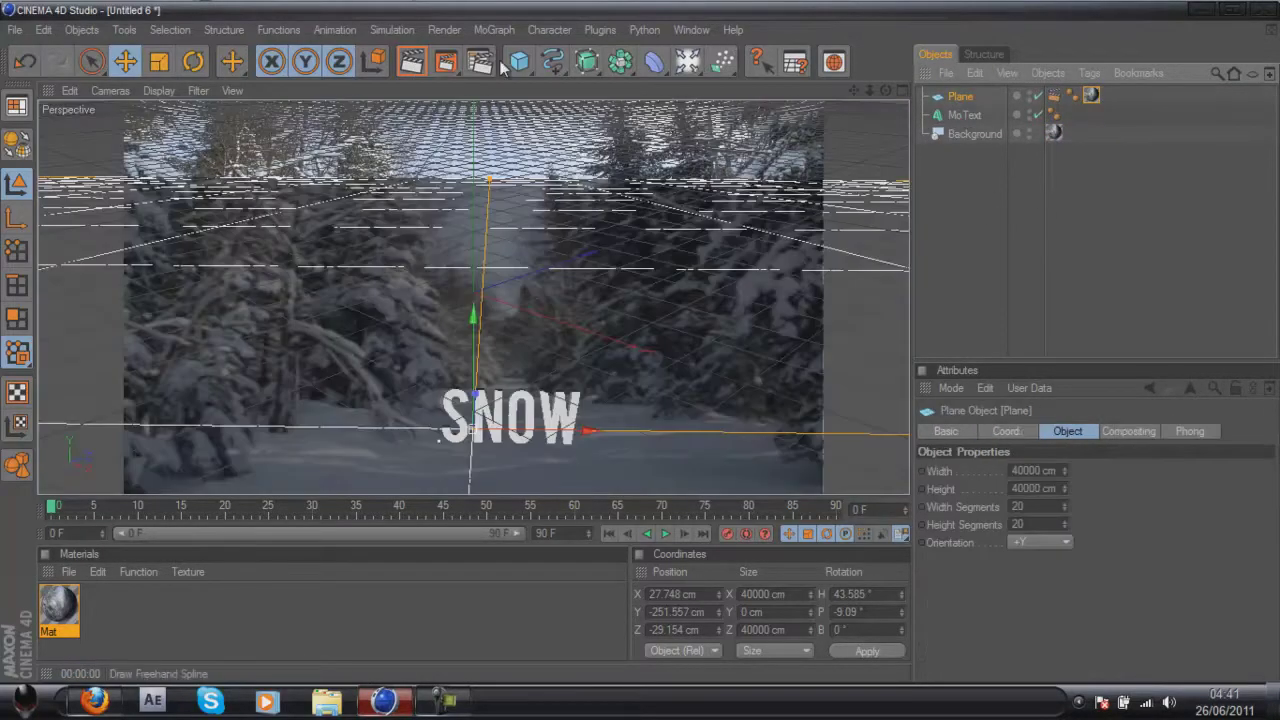
Add Ambient Occlusion to the render settings with a maximum ray length of 150 cm, and render the view.
click(490, 62)
click(128, 502)
click(205, 350)
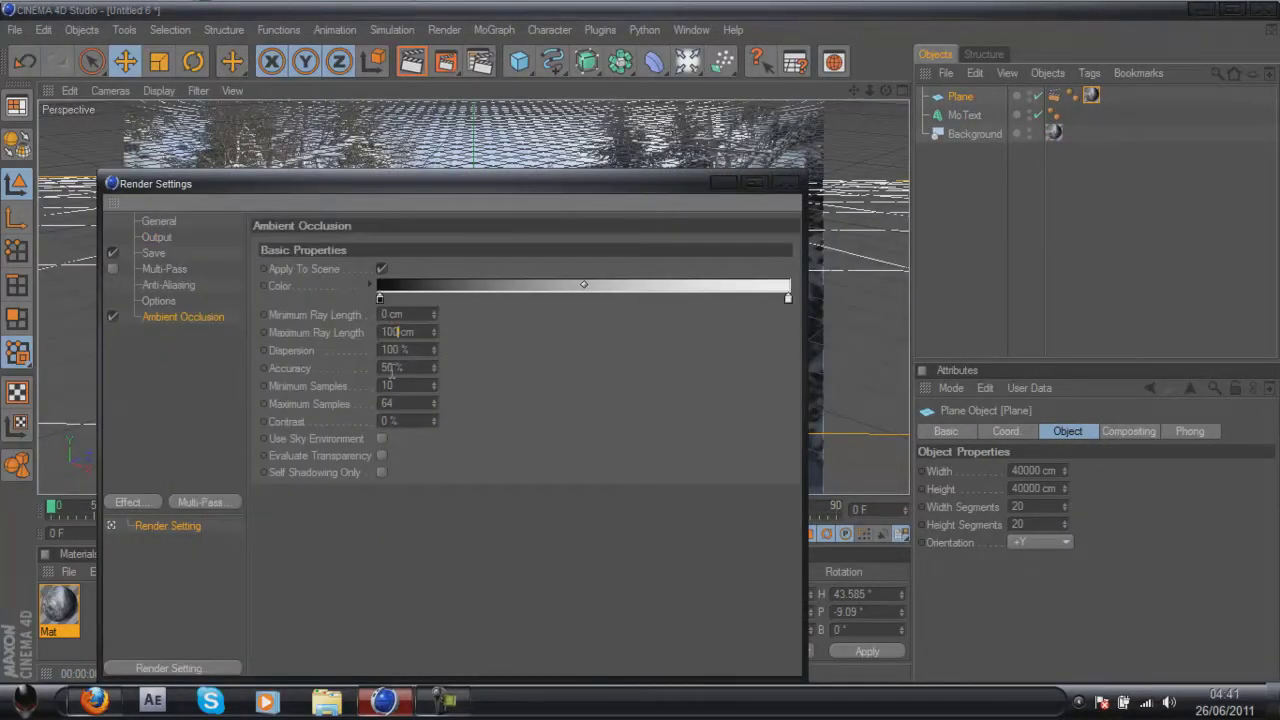
click(424, 463)
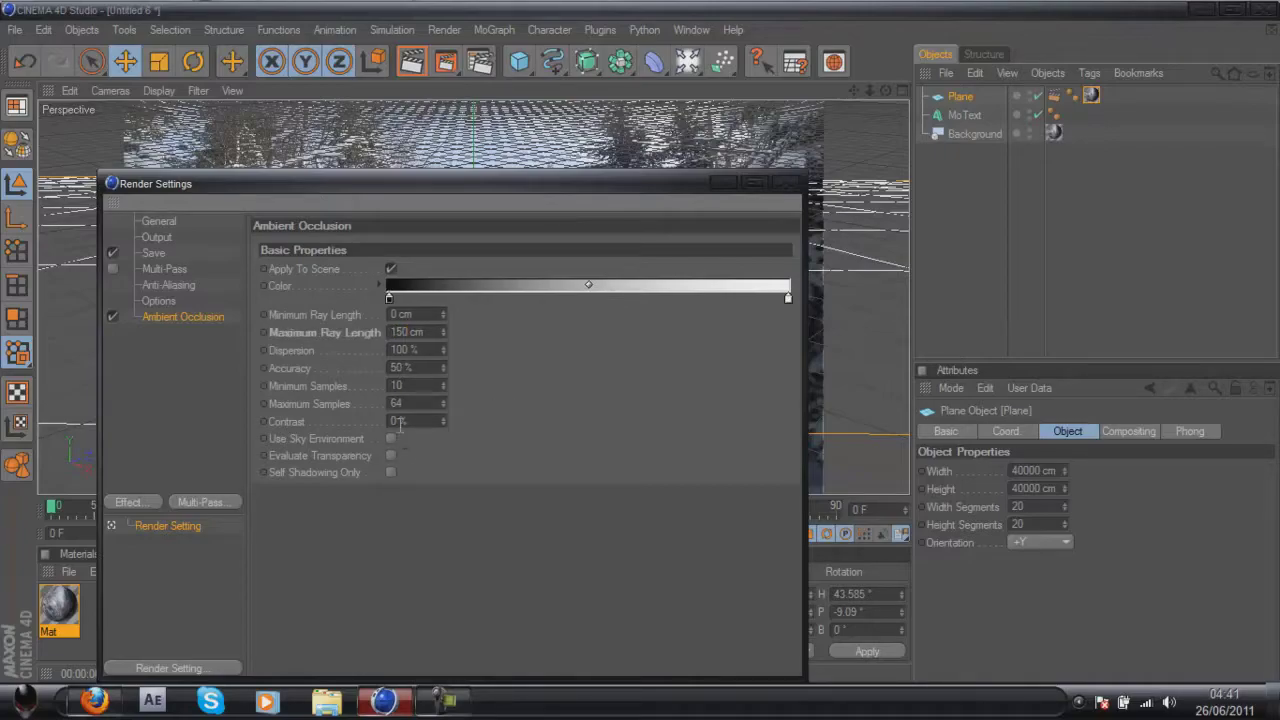
click(786, 183)
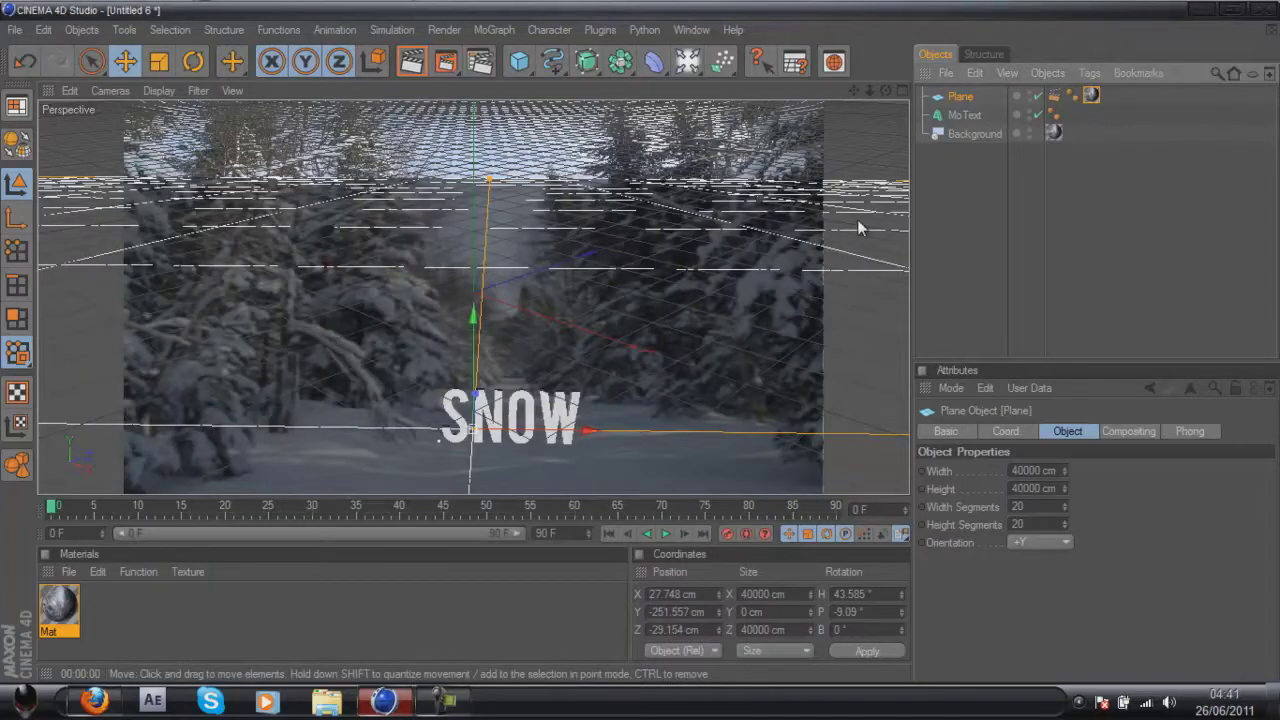
click(410, 62)
Give the MoText fillet caps at both start and end, and render the view.
click(963, 115)
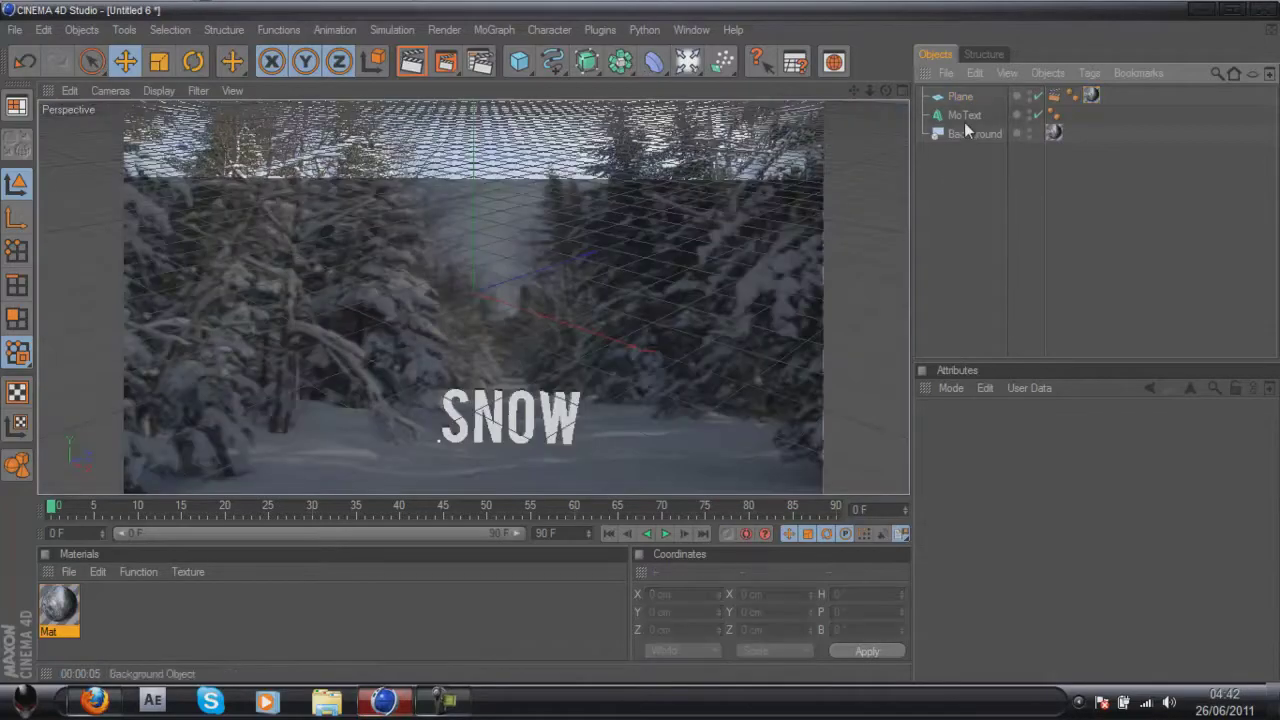
click(1046, 431)
click(1055, 524)
click(1030, 566)
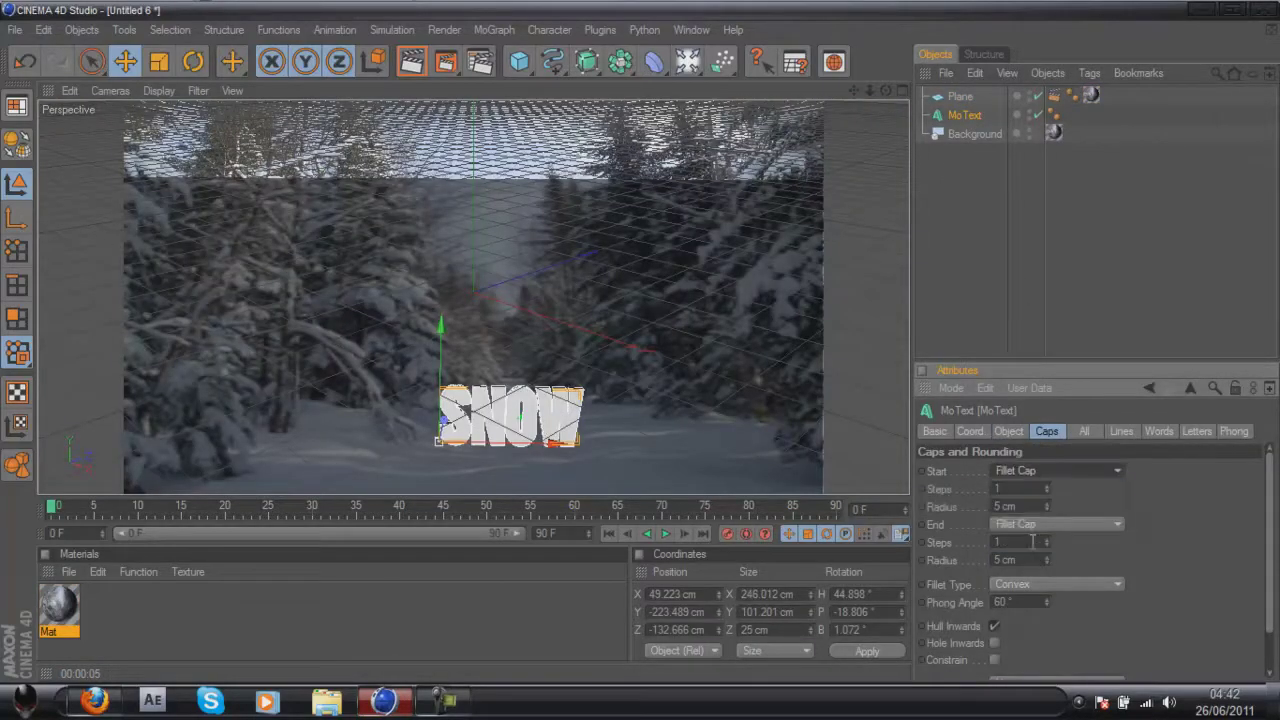
click(414, 64)
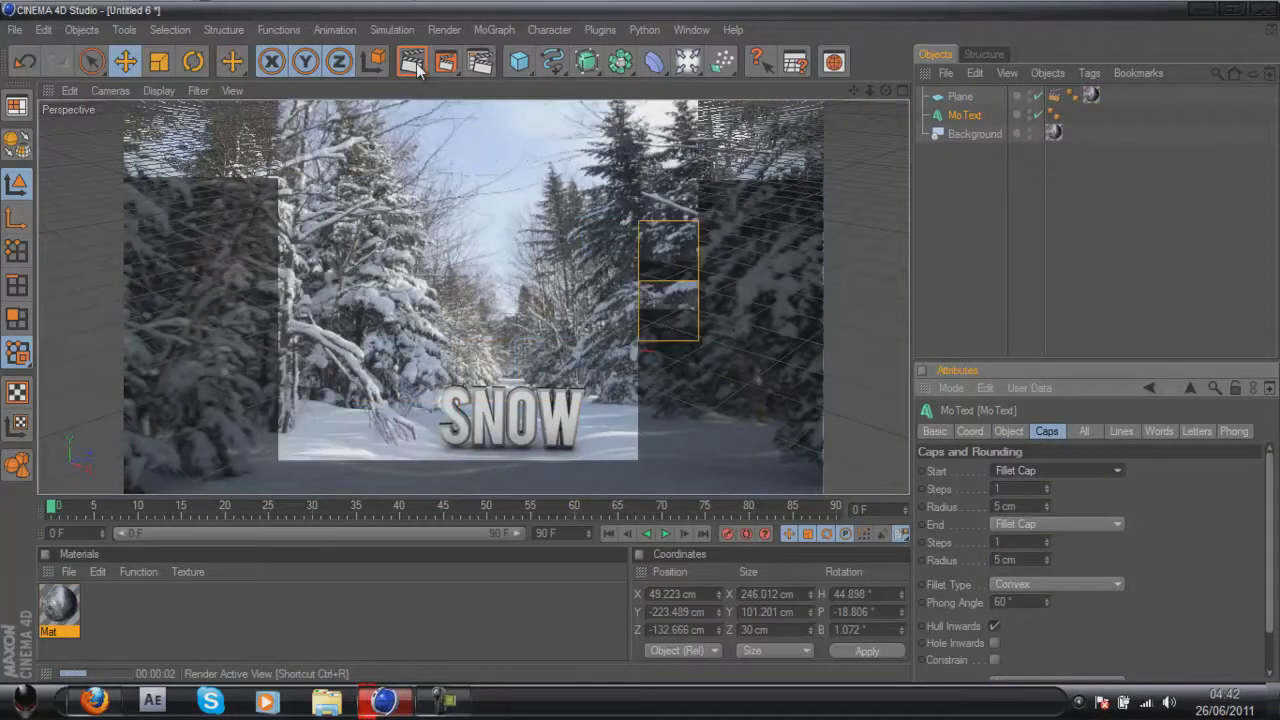
Set the fillet steps of the start and end caps to 3 and render the view again.
text(3)
click(1000, 542)
text(3)
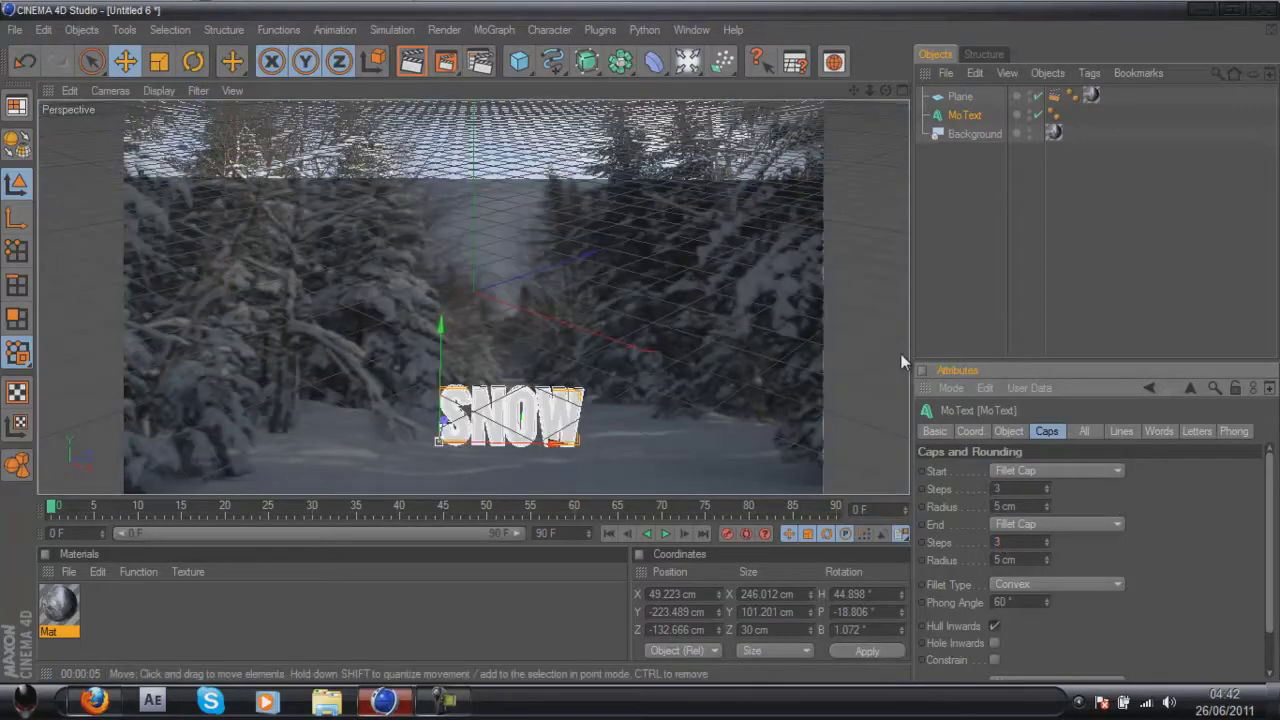
click(414, 64)
Shift the plane toward the text, tilt it to a pitch of about -23.5°, and render the view.
click(960, 98)
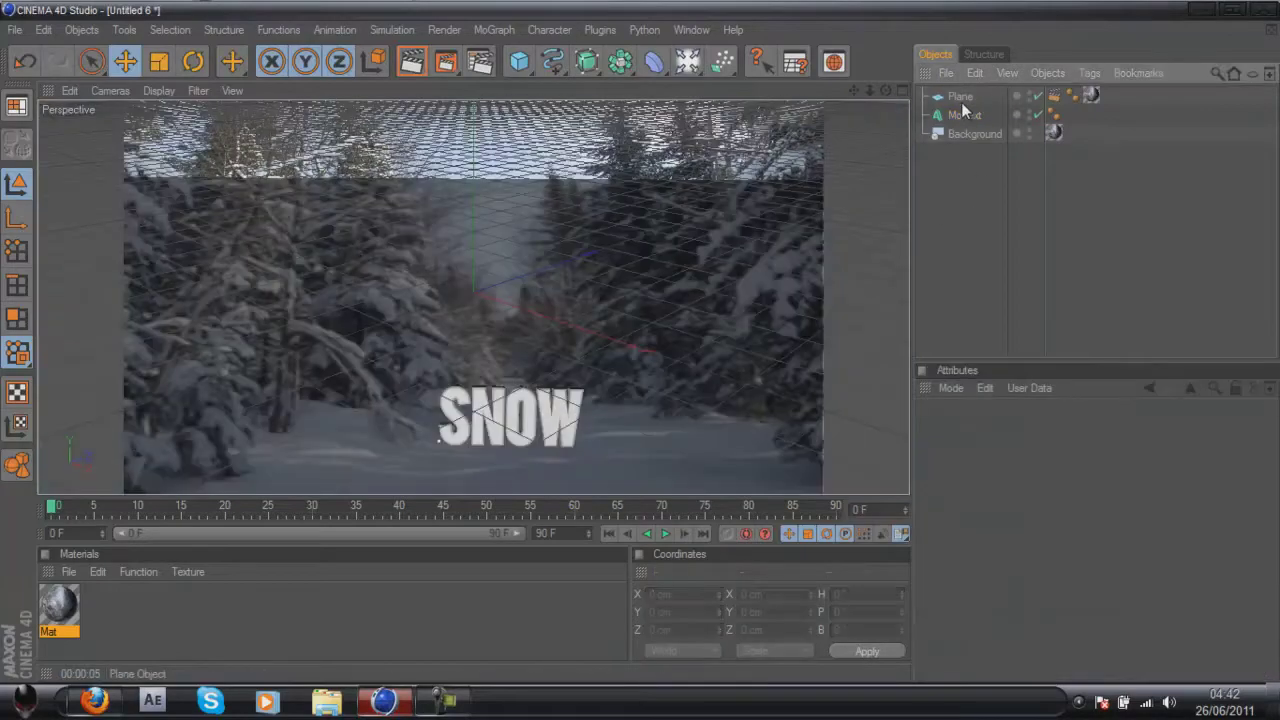
drag(460, 284, 471, 280)
click(193, 62)
drag(484, 352, 483, 398)
click(411, 64)
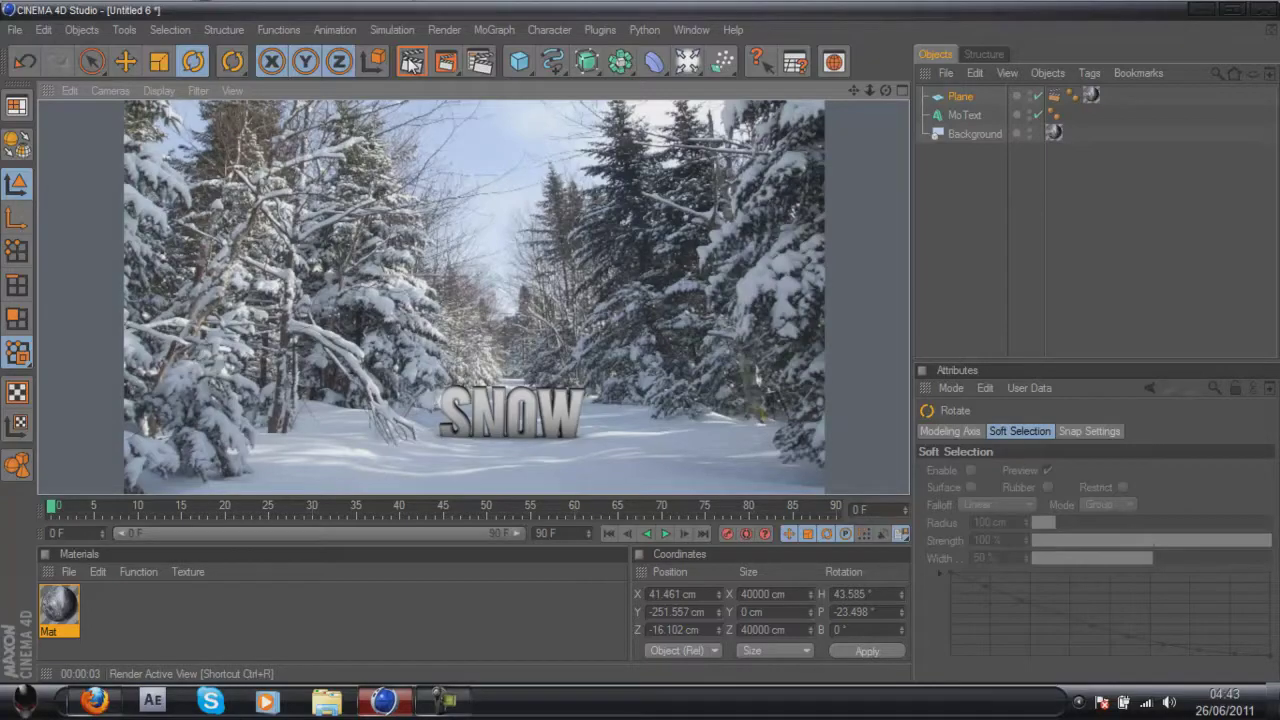
Lower the plane to about Y -270 cm so it sits under the text, and render the view.
click(962, 98)
click(126, 63)
drag(486, 330, 641, 345)
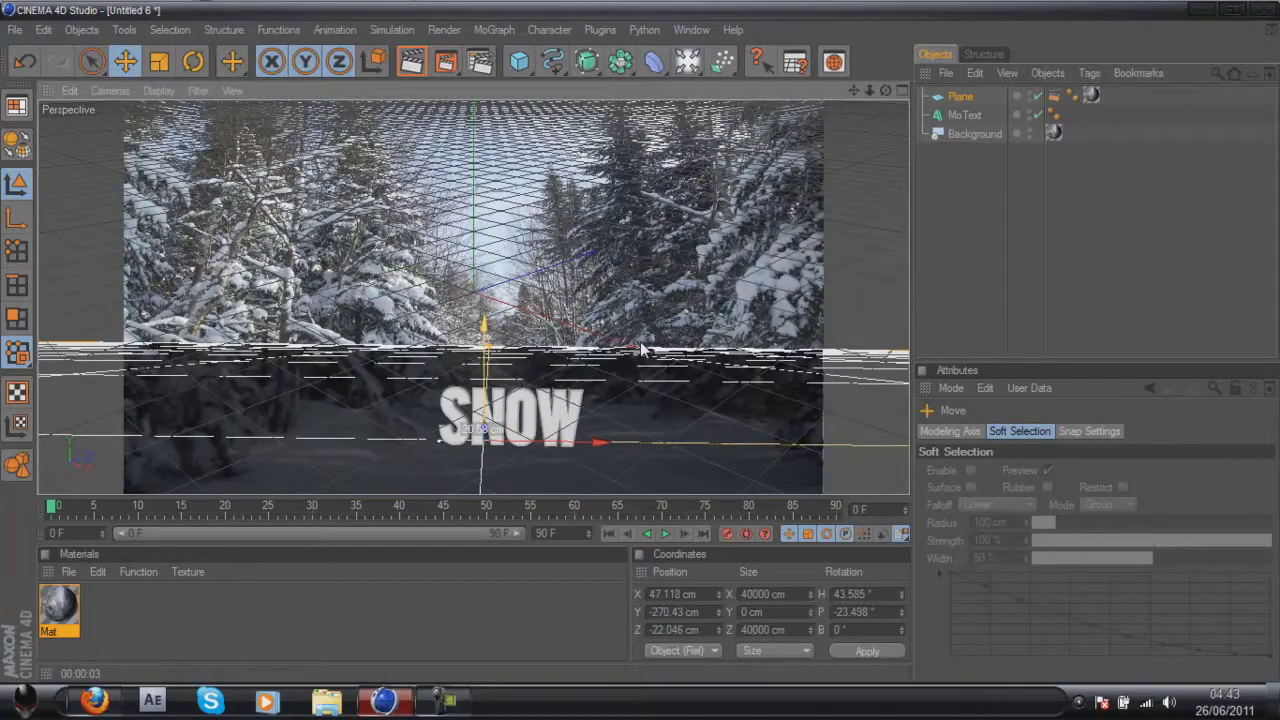
click(407, 67)
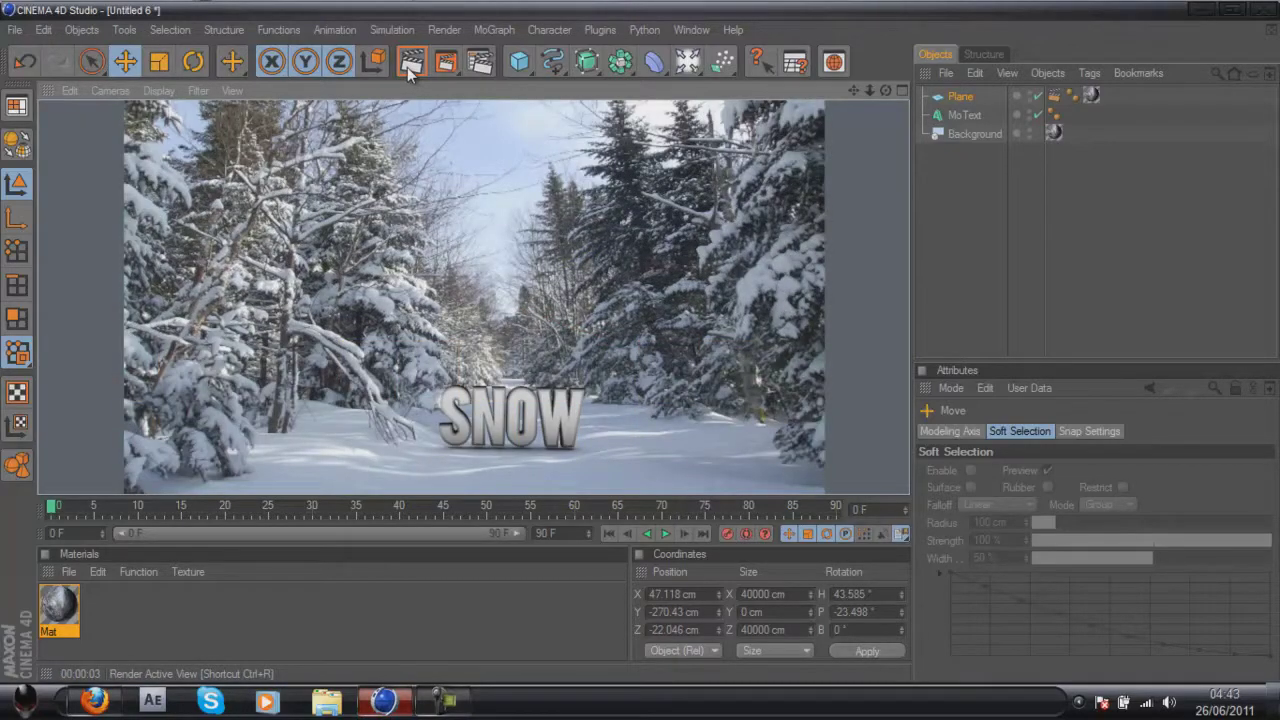
Create a new dark grey material and assign it to the SNOW text.
double_click(146, 610)
double_click(55, 605)
click(481, 203)
click(370, 197)
click(455, 286)
click(877, 130)
drag(62, 600, 570, 419)
Create another new material, load a Gradient shader as its colour texture, and open the gradient's properties.
double_click(168, 606)
double_click(58, 605)
click(487, 201)
click(489, 201)
click(612, 107)
click(481, 270)
click(498, 463)
click(509, 298)
Try to recolour the gradient's black and white knots, giving the white knot a hue of 238°.
double_click(411, 335)
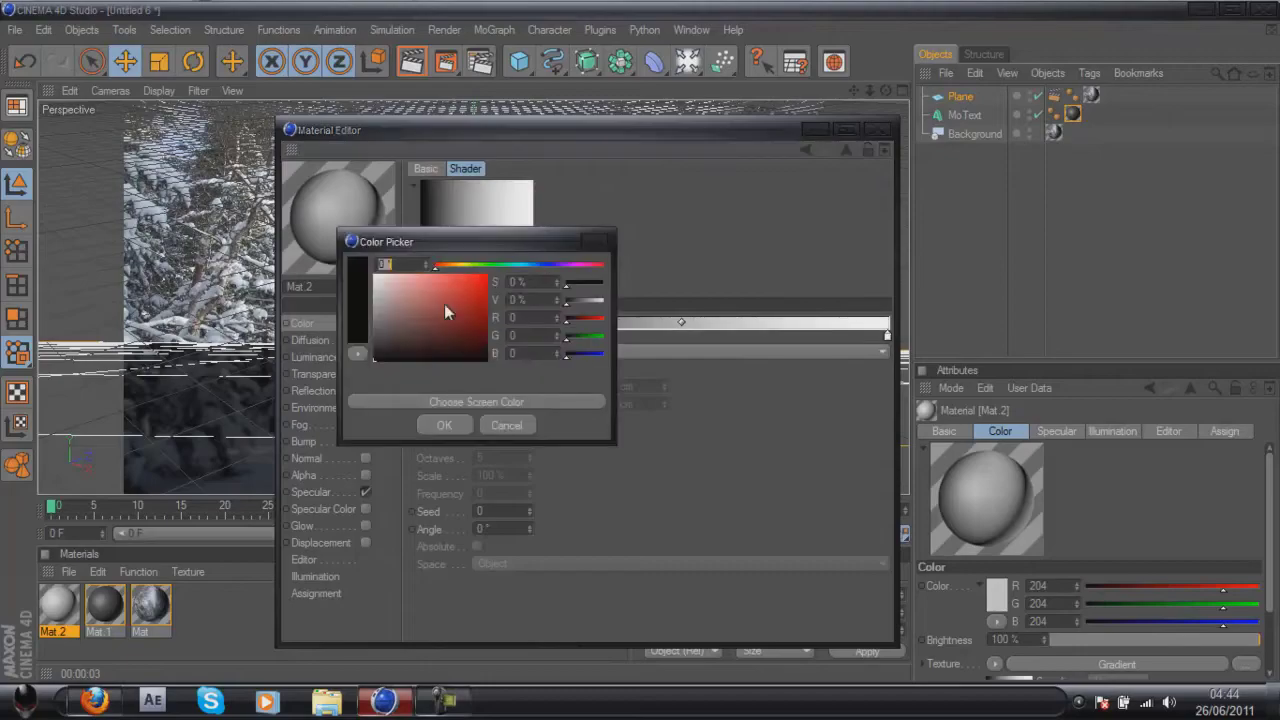
click(444, 425)
double_click(888, 337)
click(956, 267)
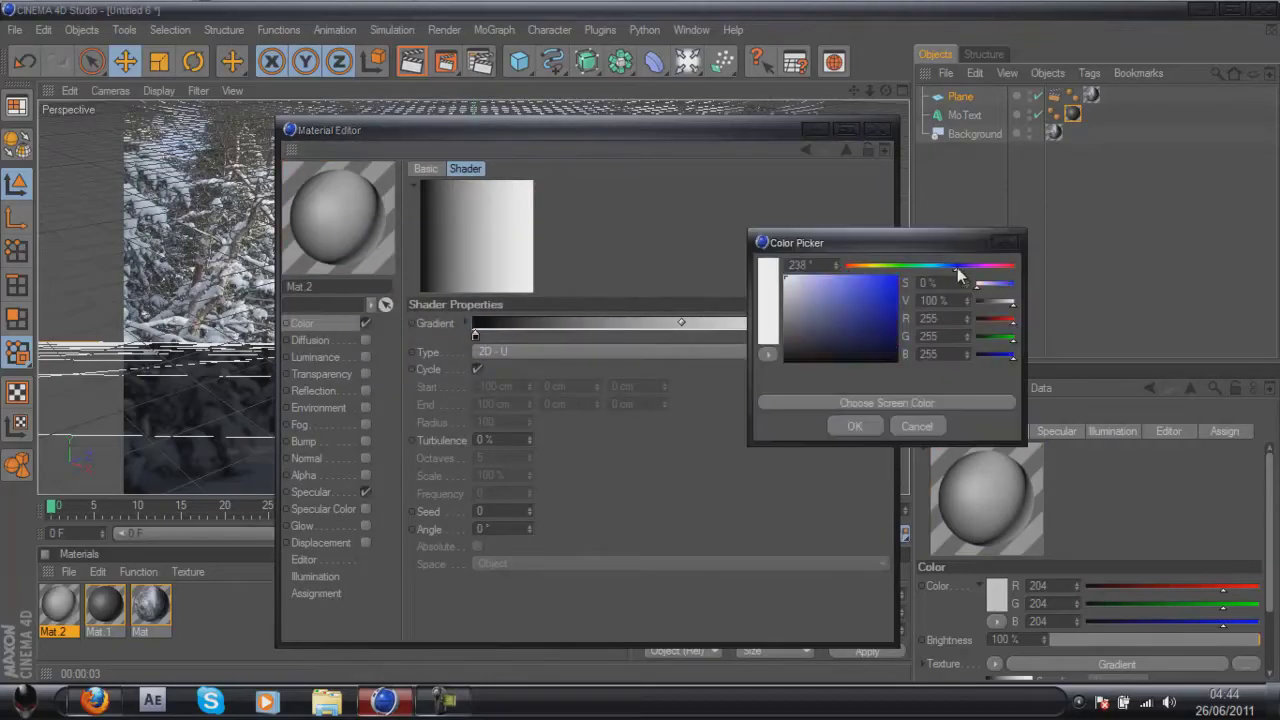
click(834, 428)
Set the gradient's white knot to dark navy blue with about 91% saturation, and its black knot to dark teal blue.
double_click(886, 338)
click(886, 338)
click(956, 266)
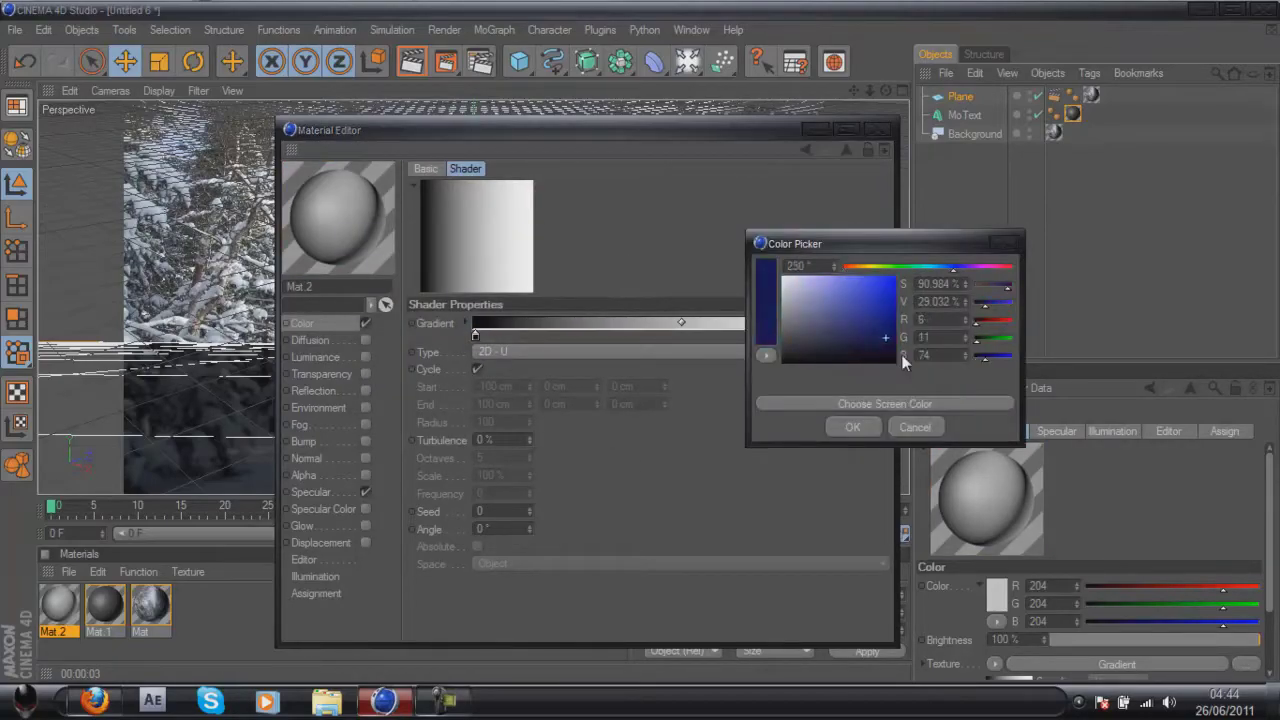
click(852, 427)
double_click(476, 335)
click(520, 266)
click(444, 425)
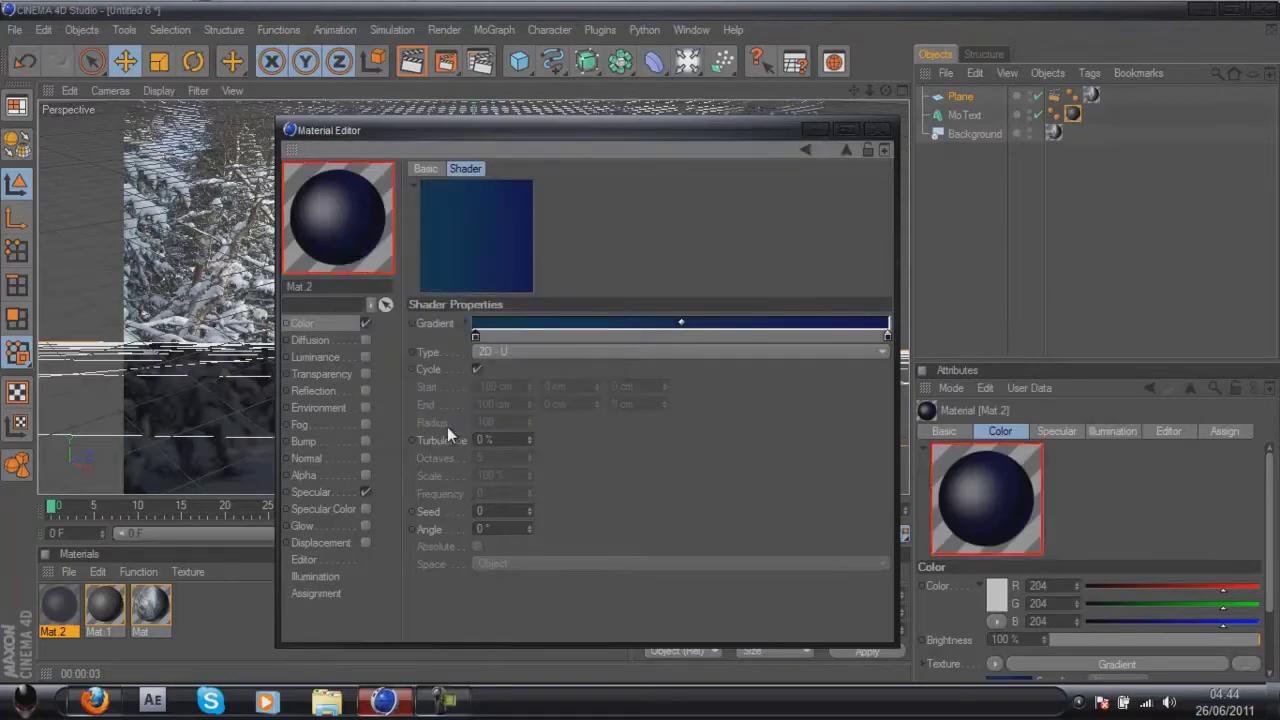
Shift the hue of the gradient's navy knot to a less purple dark blue.
double_click(889, 338)
click(949, 266)
click(850, 426)
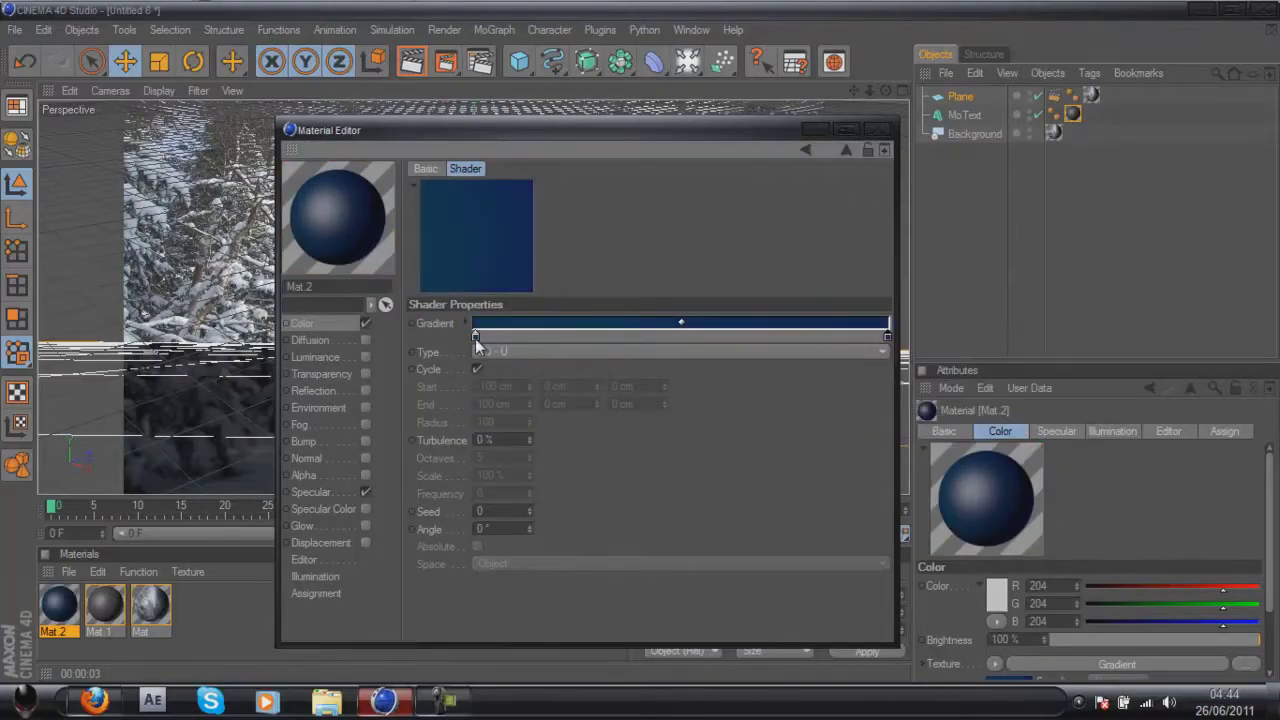
Copy the gradient from the material's Color channel, enable Luminance, and paste the gradient as its texture.
click(320, 323)
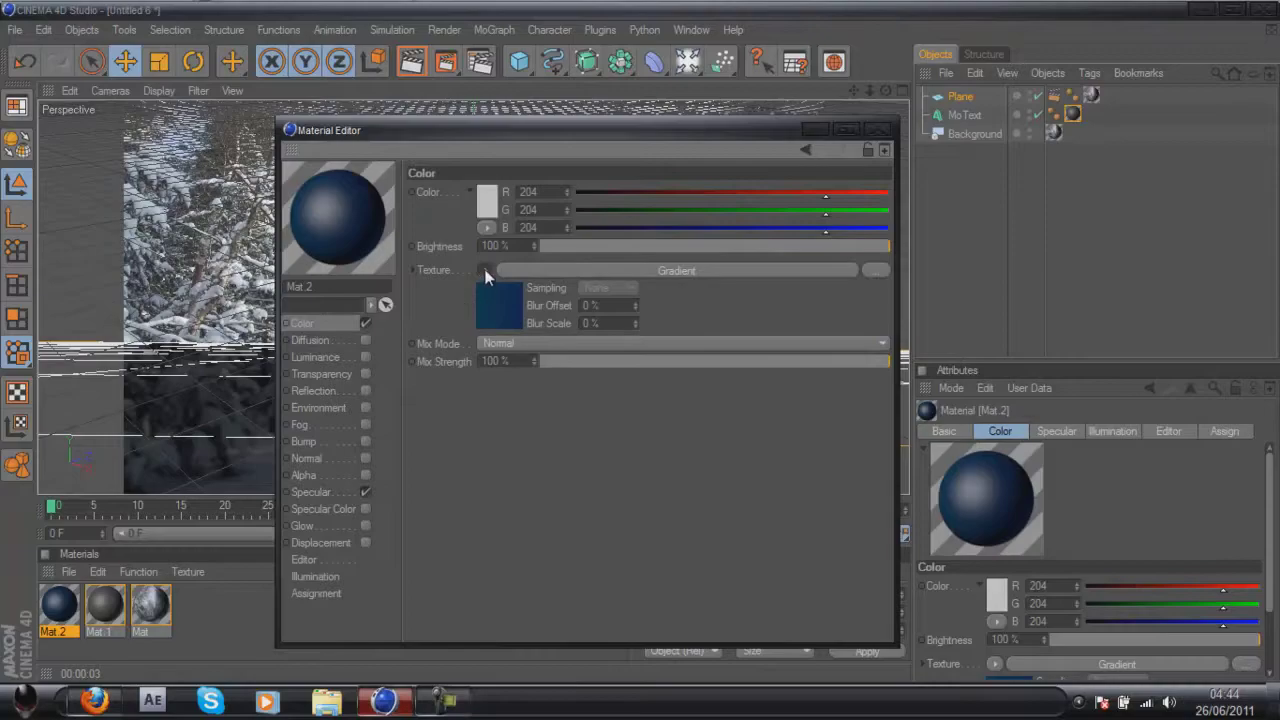
click(485, 272)
click(515, 324)
click(326, 358)
click(485, 270)
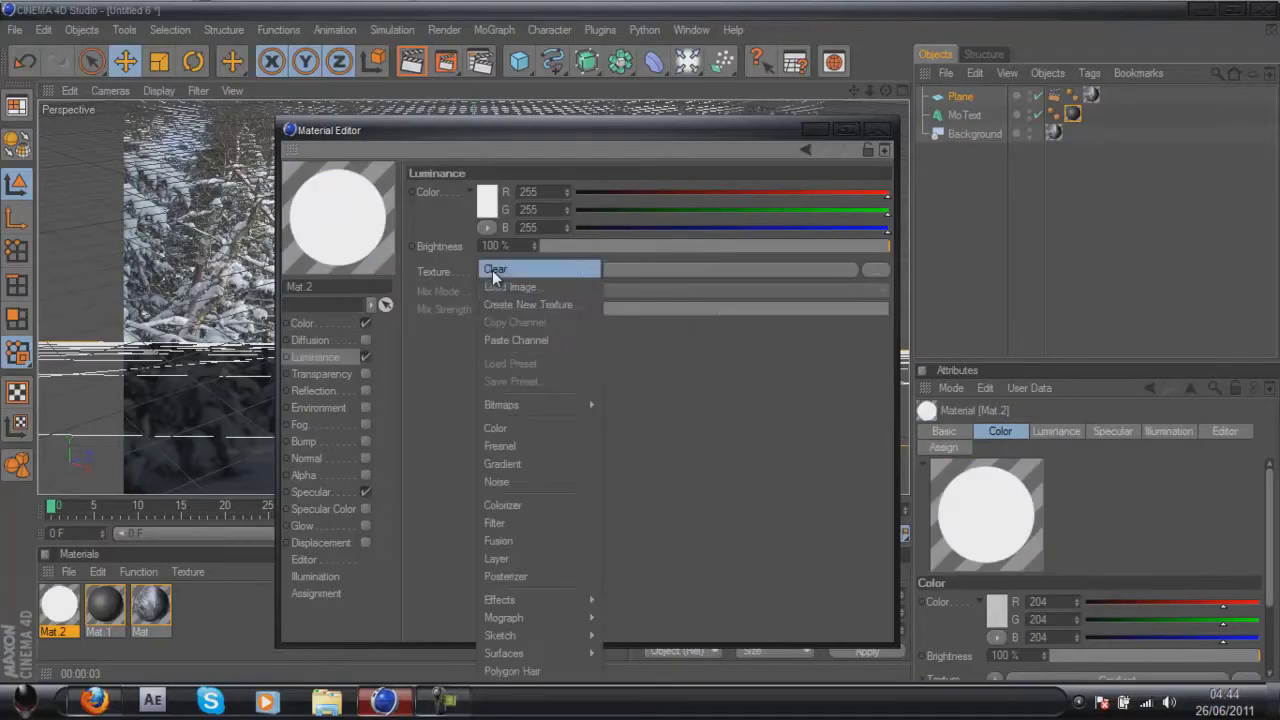
click(500, 340)
Enable the material's Reflection channel with a Fresnel texture and a mix strength of 92%.
click(359, 390)
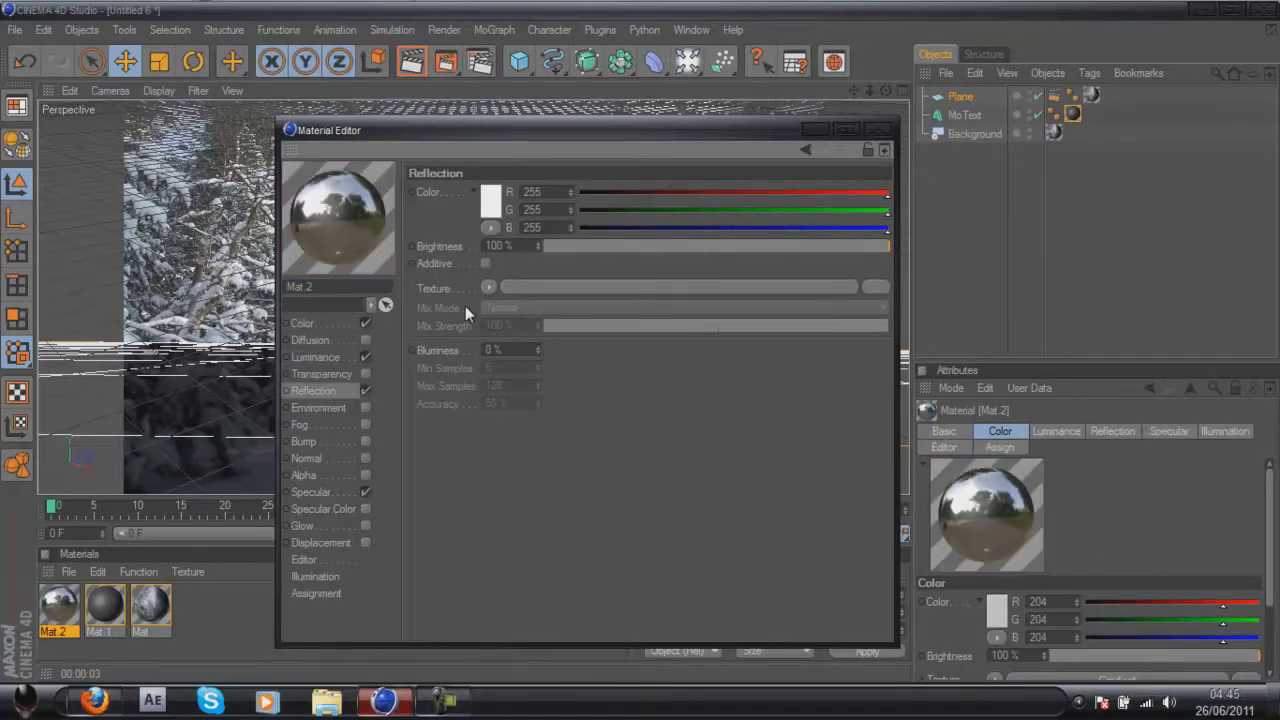
click(483, 288)
click(536, 338)
drag(623, 379, 865, 412)
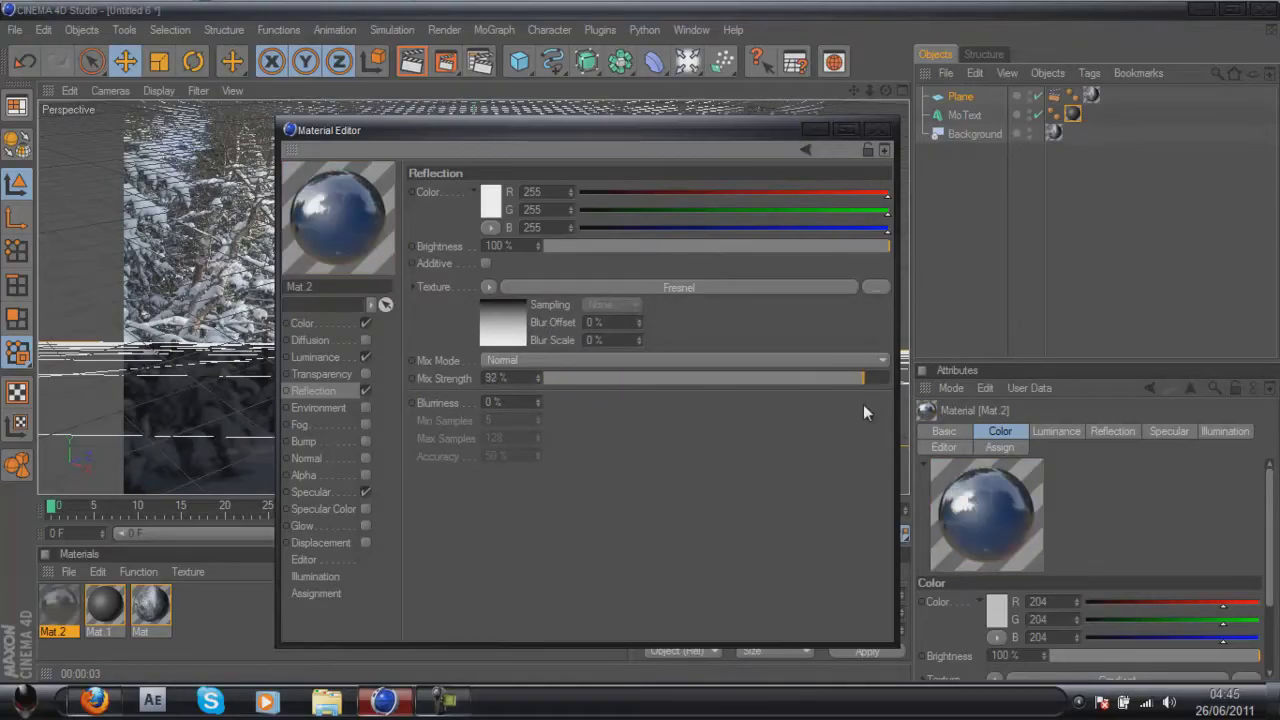
Apply the blue Mat.2 material to the MoText object, restrict its Mat.1 texture to selection C1, and preview the render.
click(878, 131)
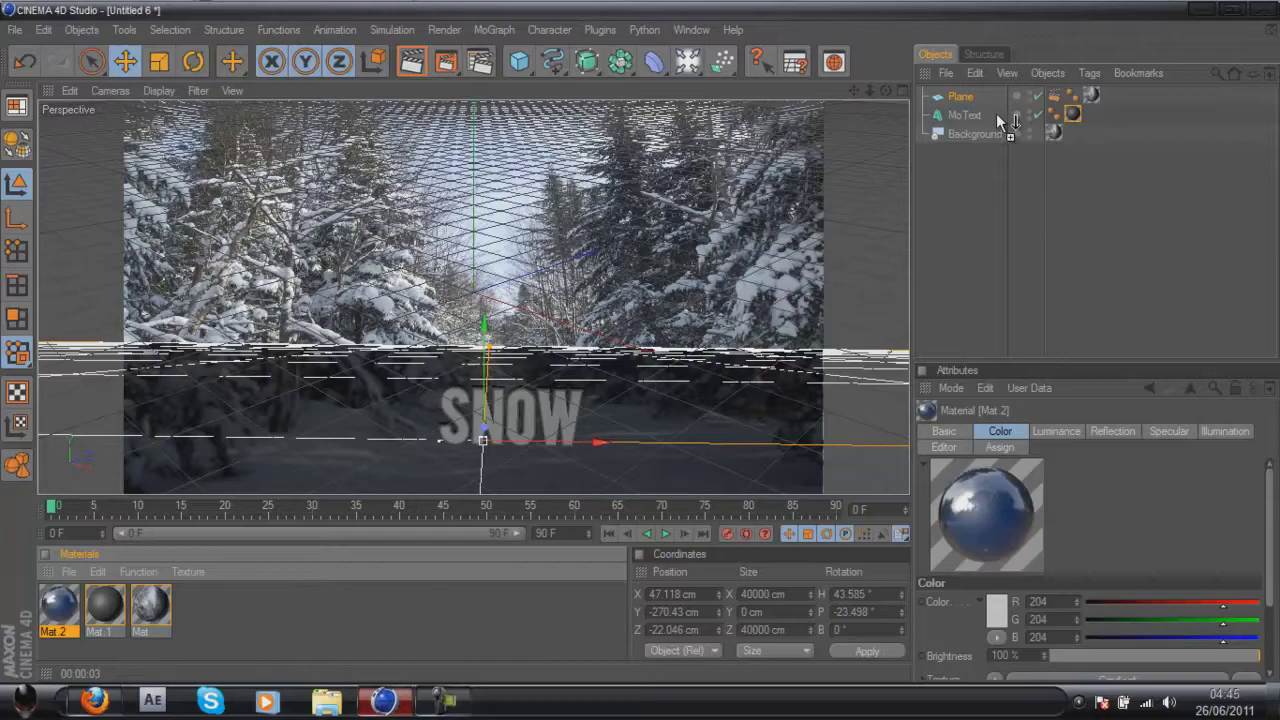
drag(1005, 112, 1067, 115)
click(1031, 488)
text(C)
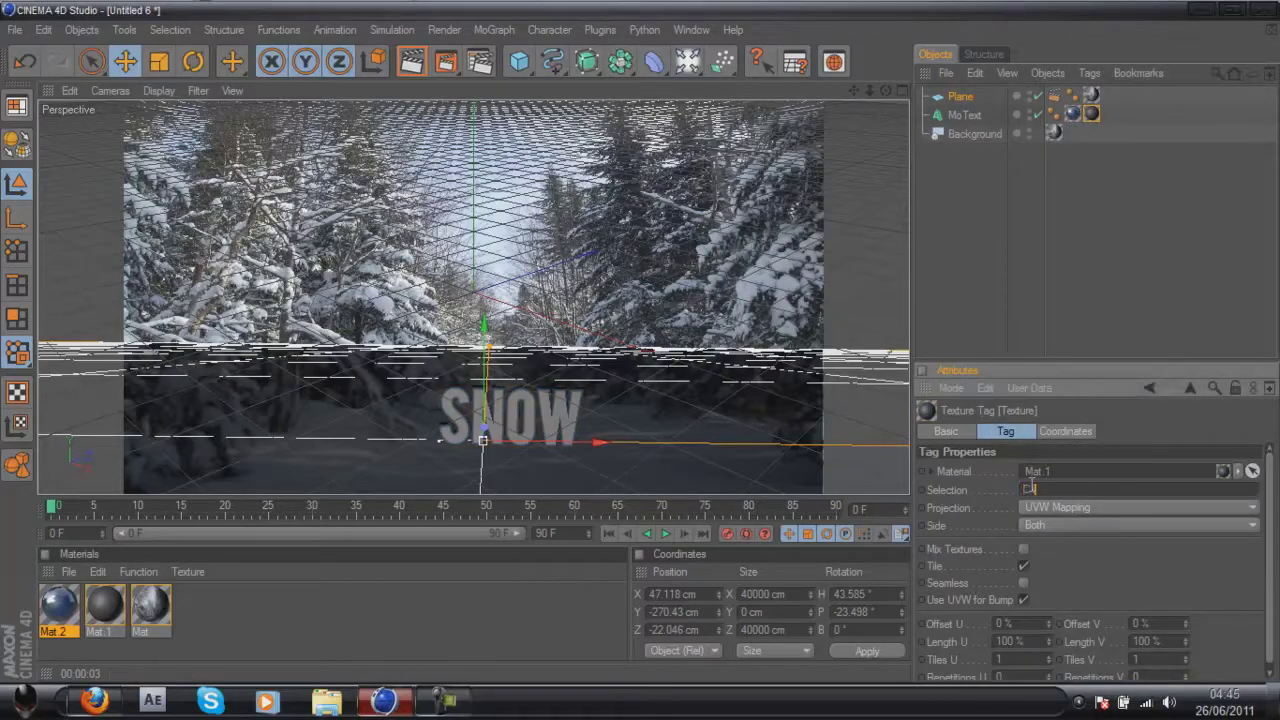
text(1)
click(416, 62)
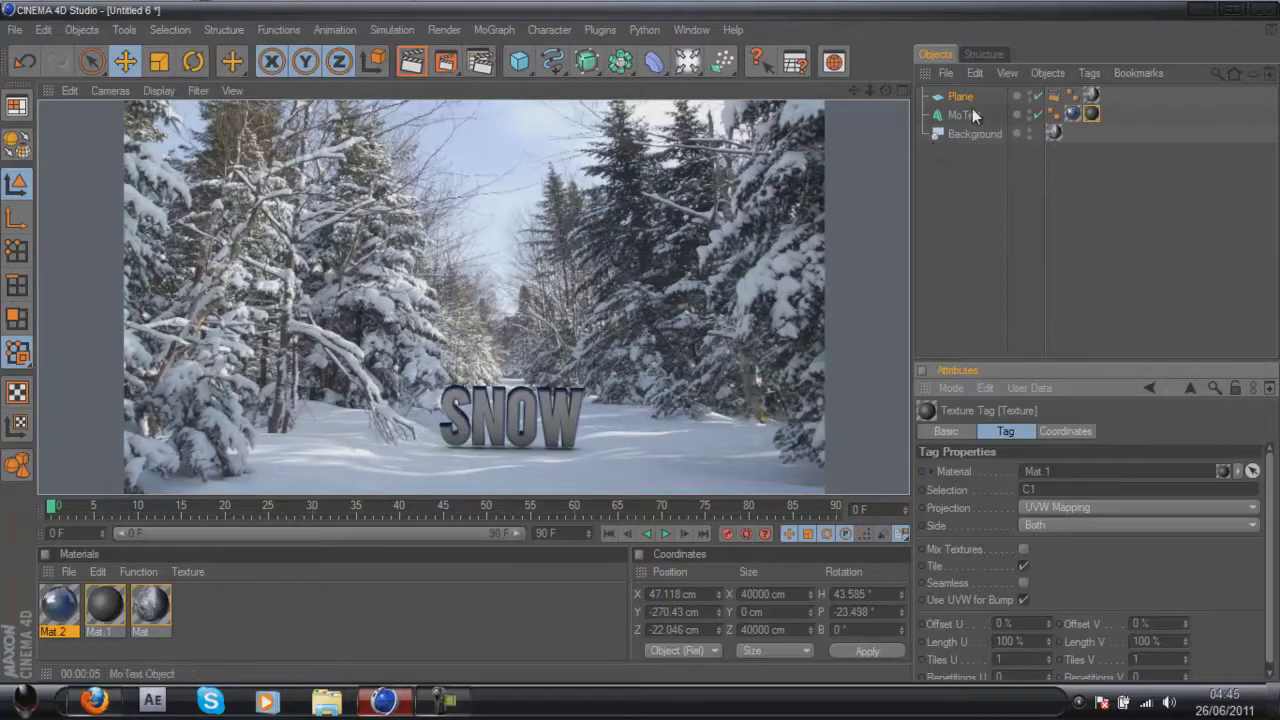
Move the SNOW text nearer the camera, to about X 8.72, Y -243.03, Z -92.02 cm, and preview the render.
click(972, 113)
drag(437, 455, 660, 331)
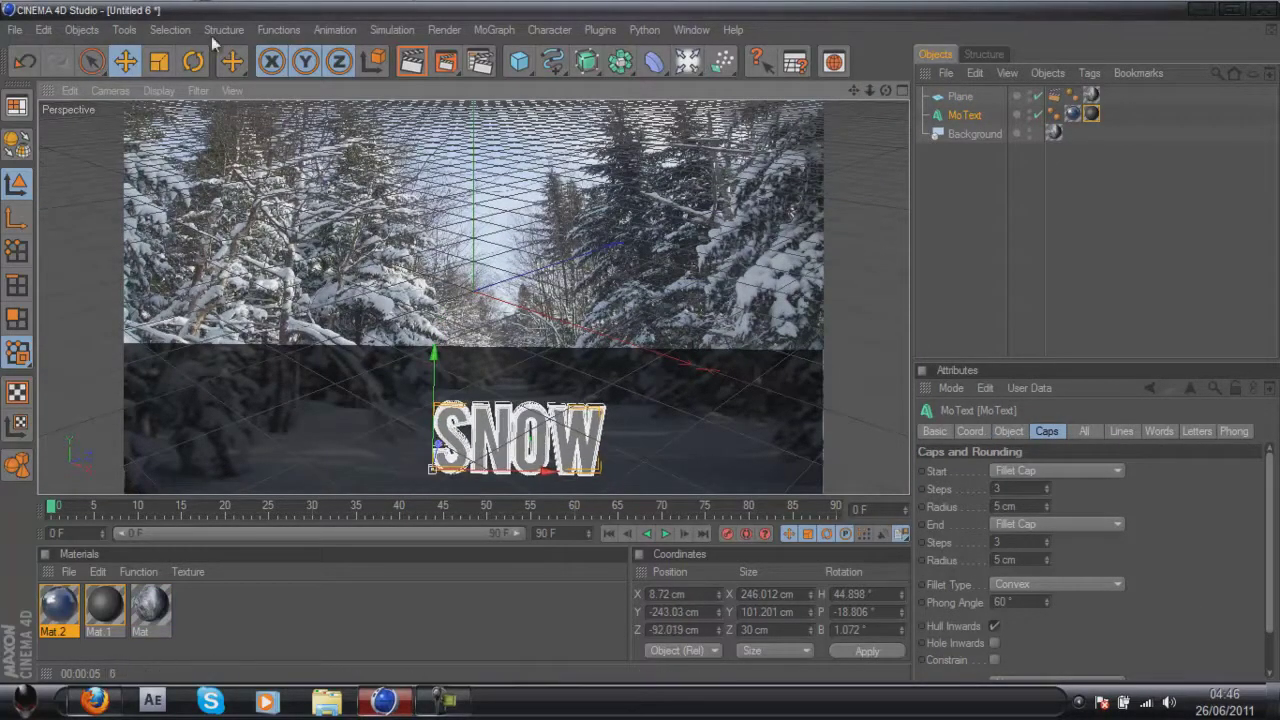
click(411, 61)
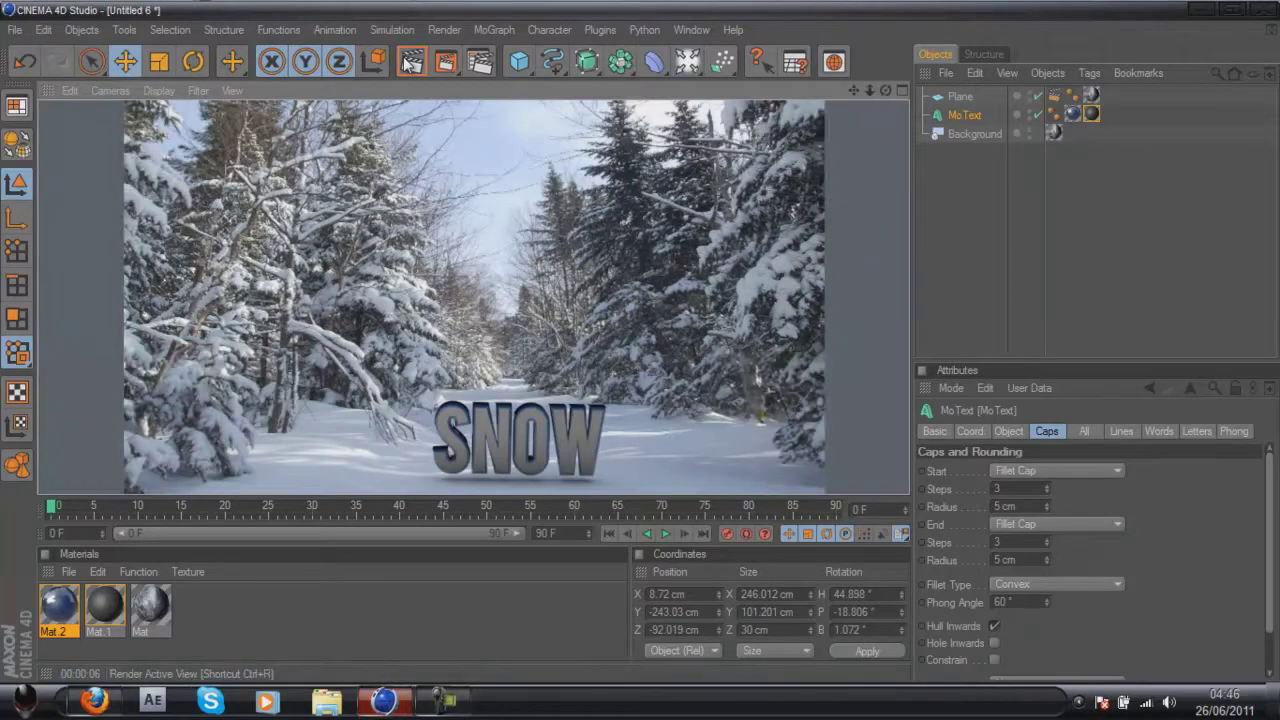
Level the SNOW text by rotating its bank to about -0.15°, and preview the render.
click(194, 67)
mouse_move(482, 422)
mouse_down()
mouse_move(474, 412)
mouse_move(484, 424)
mouse_up()
click(409, 69)
click(409, 68)
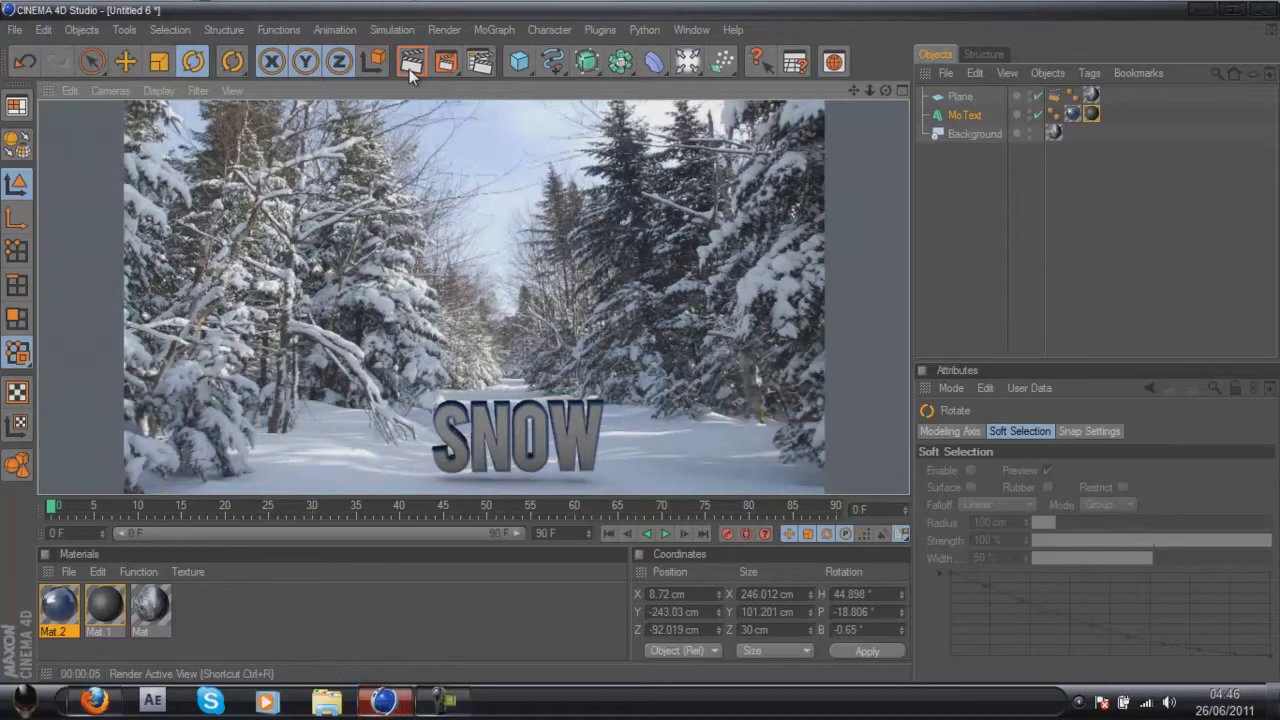
click(515, 418)
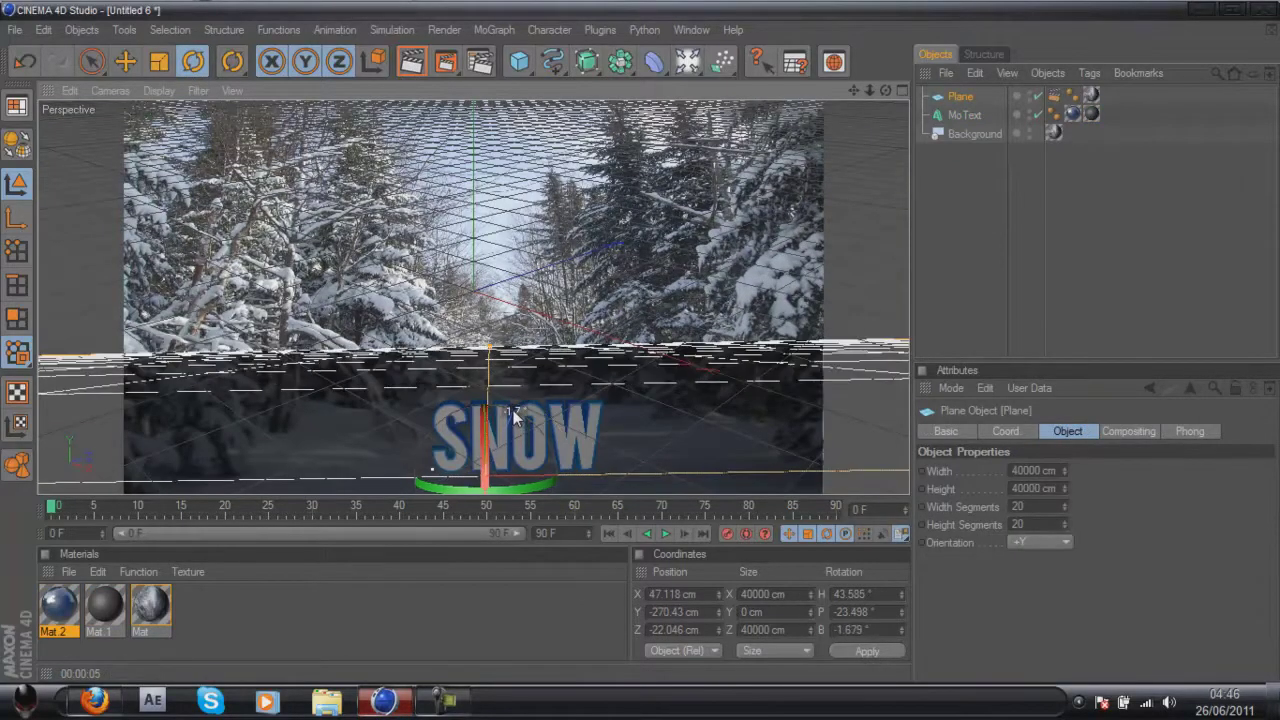
click(480, 420)
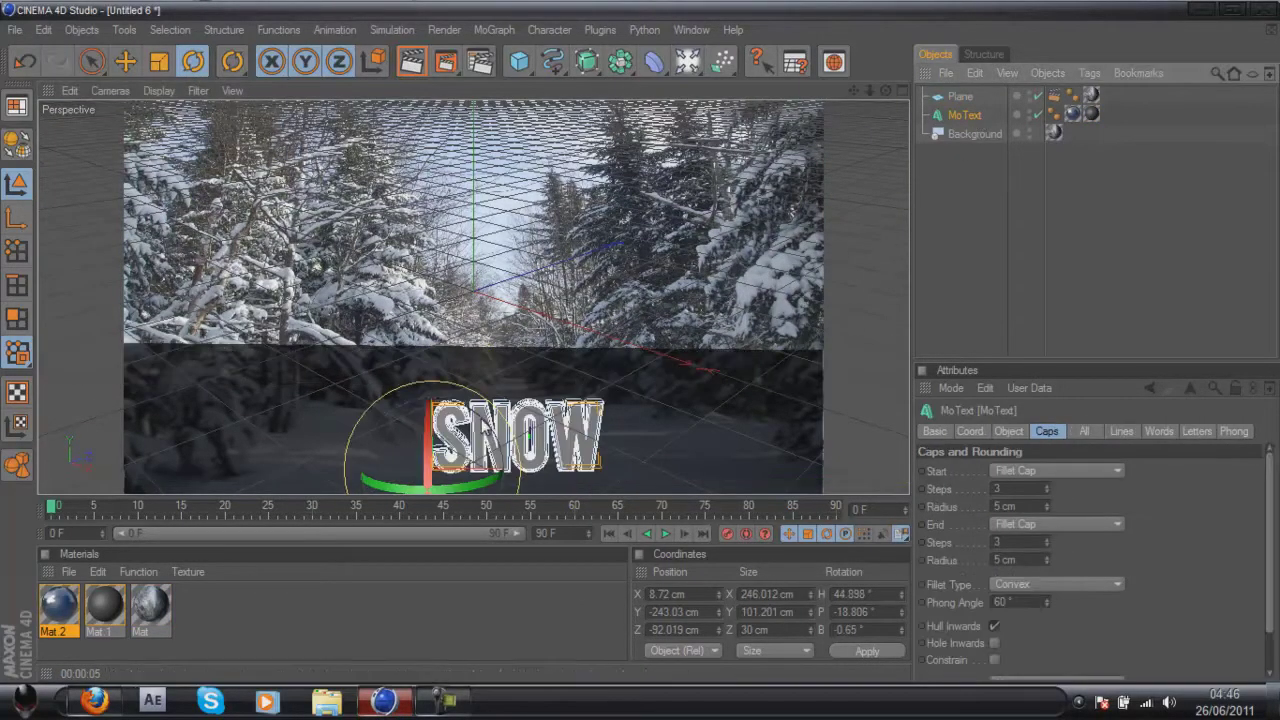
drag(480, 420, 478, 424)
click(409, 68)
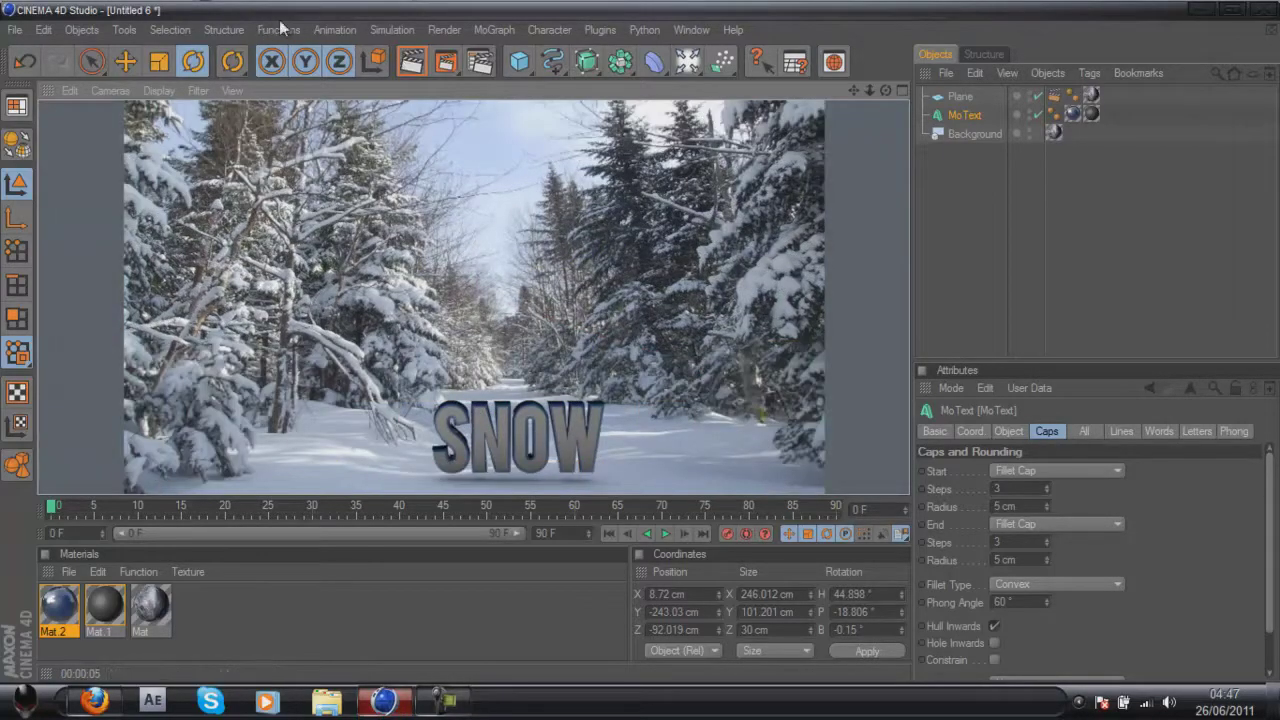
drag(474, 65, 504, 146)
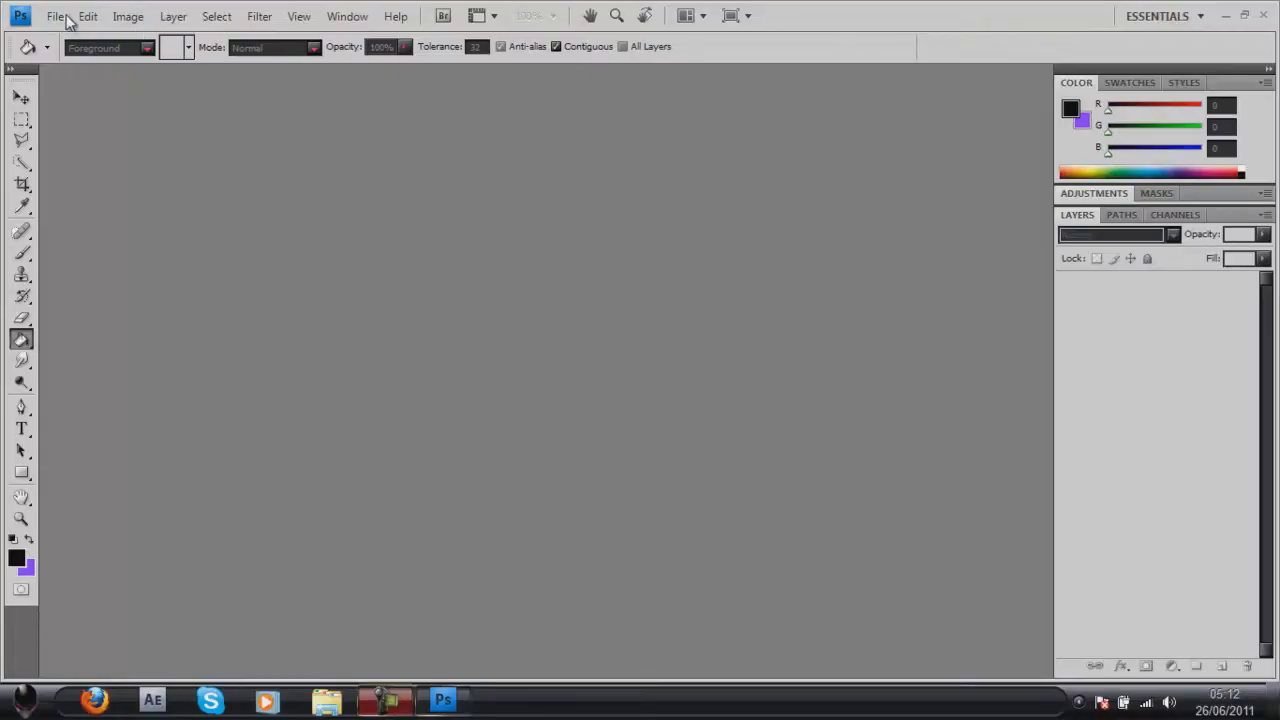
Switch to Photoshop and create a new blank document.
click(57, 16)
click(111, 38)
click(726, 218)
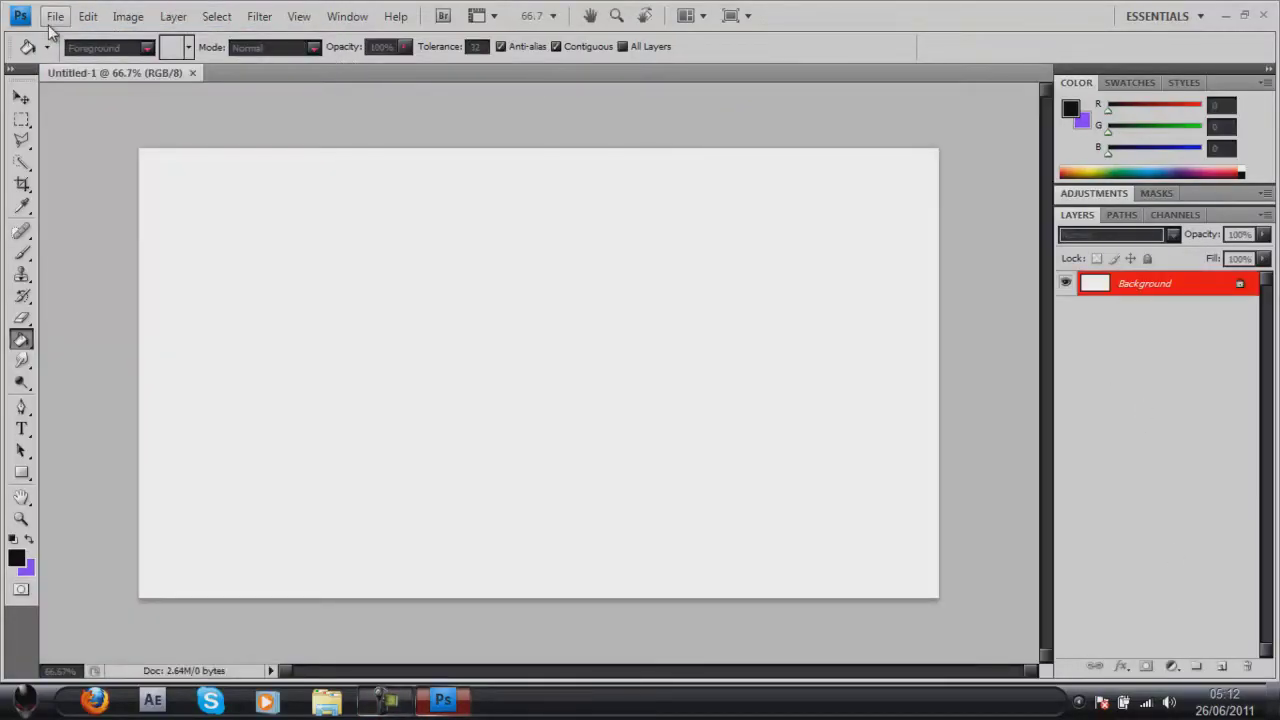
Open the rendered image sa3.jpg from the saved files.
click(55, 16)
click(137, 56)
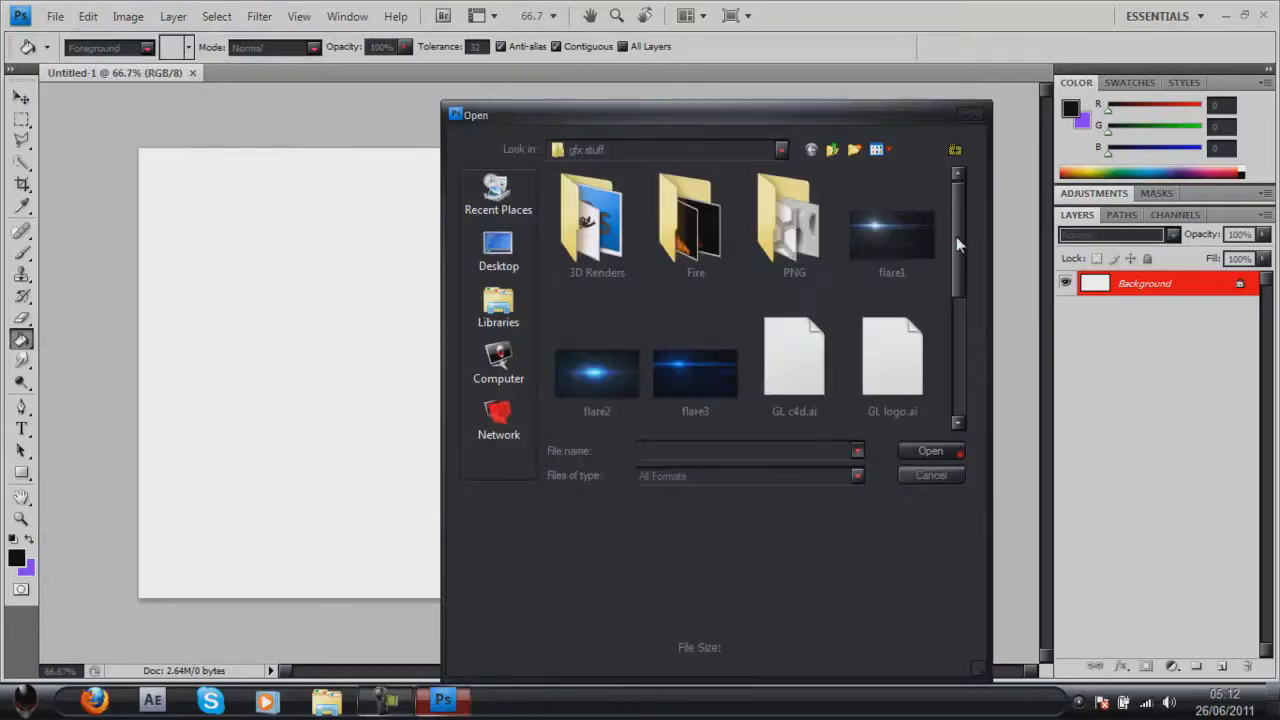
drag(956, 237, 982, 404)
scroll(934, 355, up, 1)
click(506, 247)
drag(954, 233, 994, 290)
click(639, 305)
click(931, 451)
Copy the entire sa3.jpg image and paste it as a new layer in the Untitled-1 document.
click(21, 119)
key(ctrl+a)
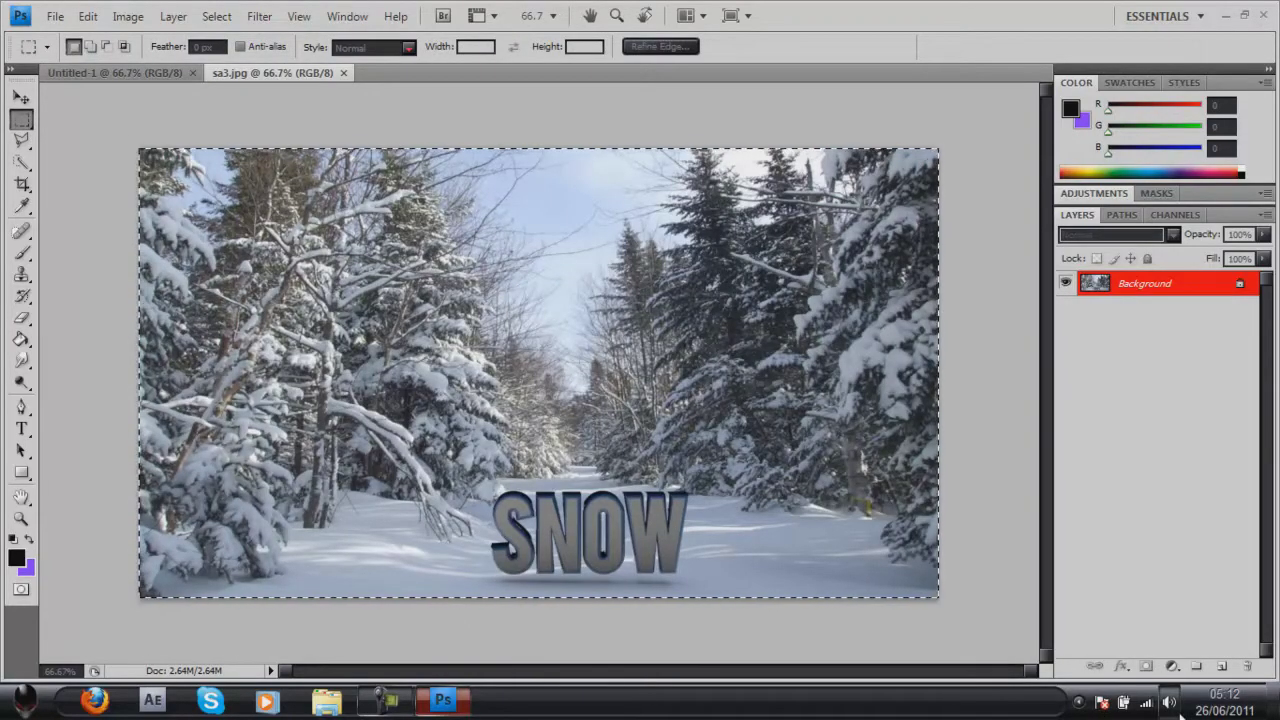
click(87, 74)
key(ctrl+v)
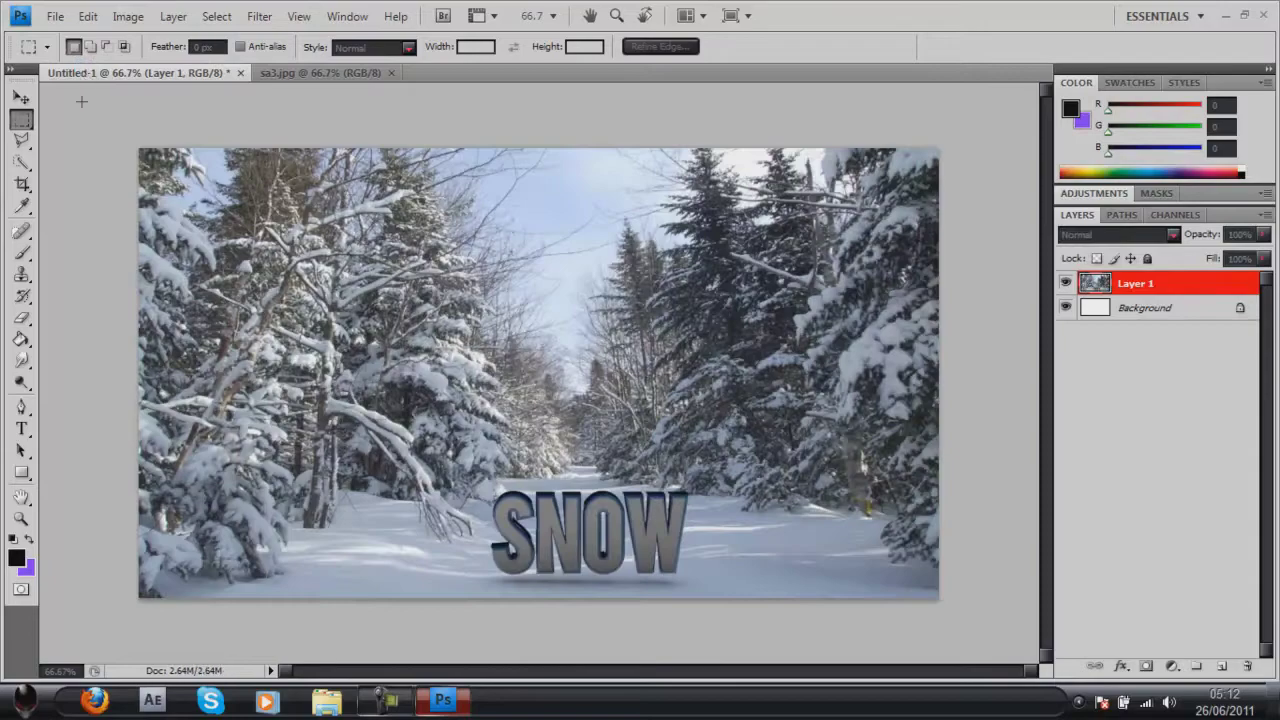
key(v)
Add a Curves adjustment layer and flatten its Blue curve by raising the shadow end and lowering the highlight end.
click(1146, 668)
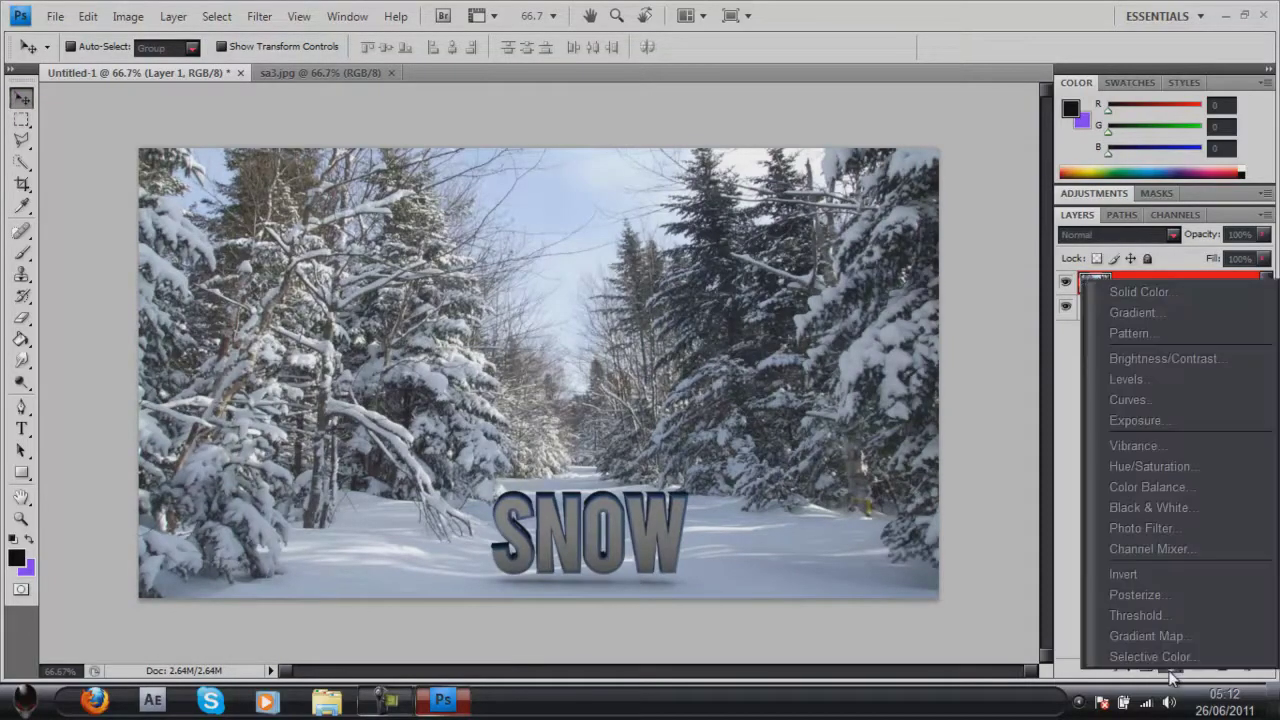
click(1139, 391)
click(1132, 249)
click(1125, 268)
click(1135, 249)
click(1130, 315)
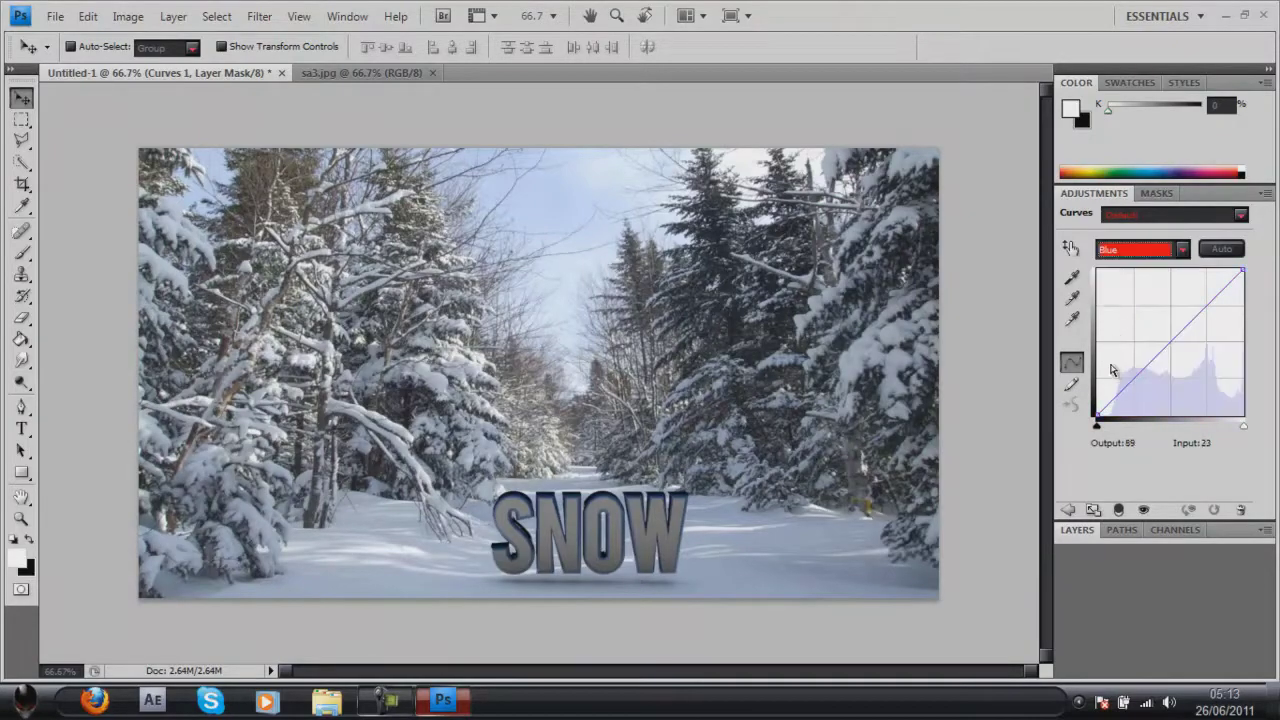
drag(1124, 389, 1124, 377)
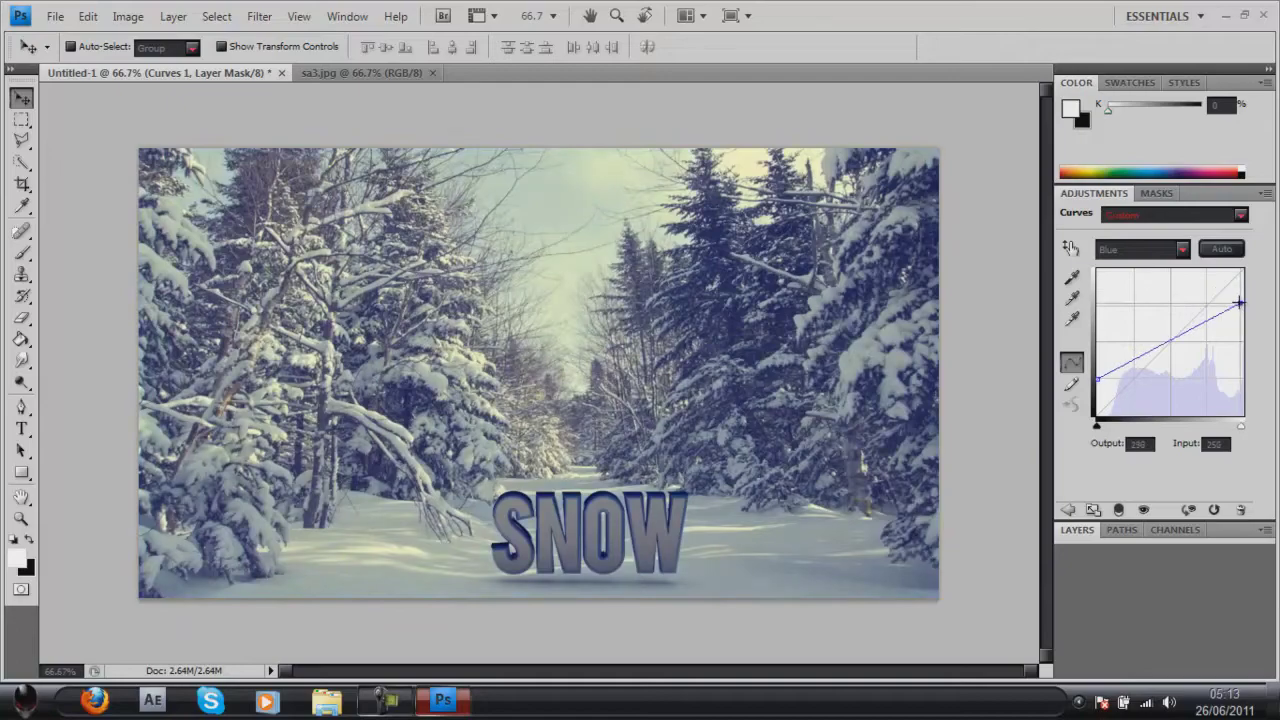
Raise the Red curve's shadow end and lower its highlight end slightly, and lift the Green curve's midtones a little.
click(1140, 249)
click(1125, 268)
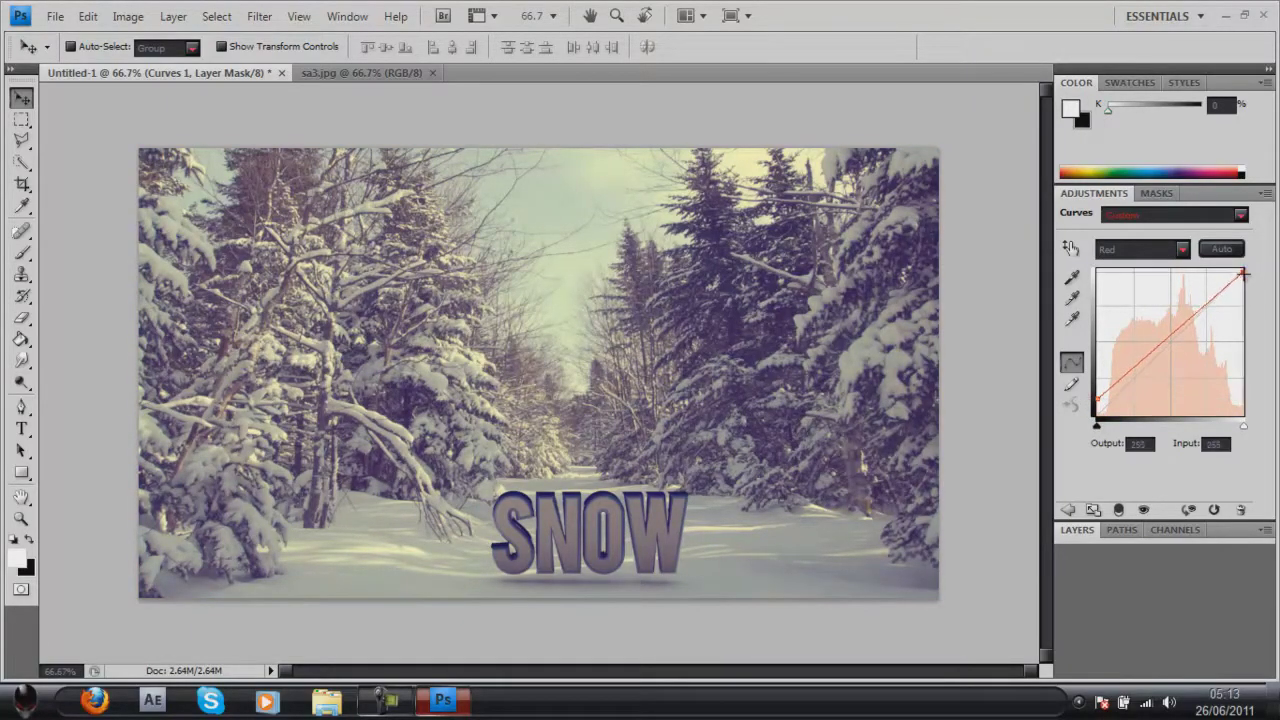
click(1140, 249)
click(1125, 290)
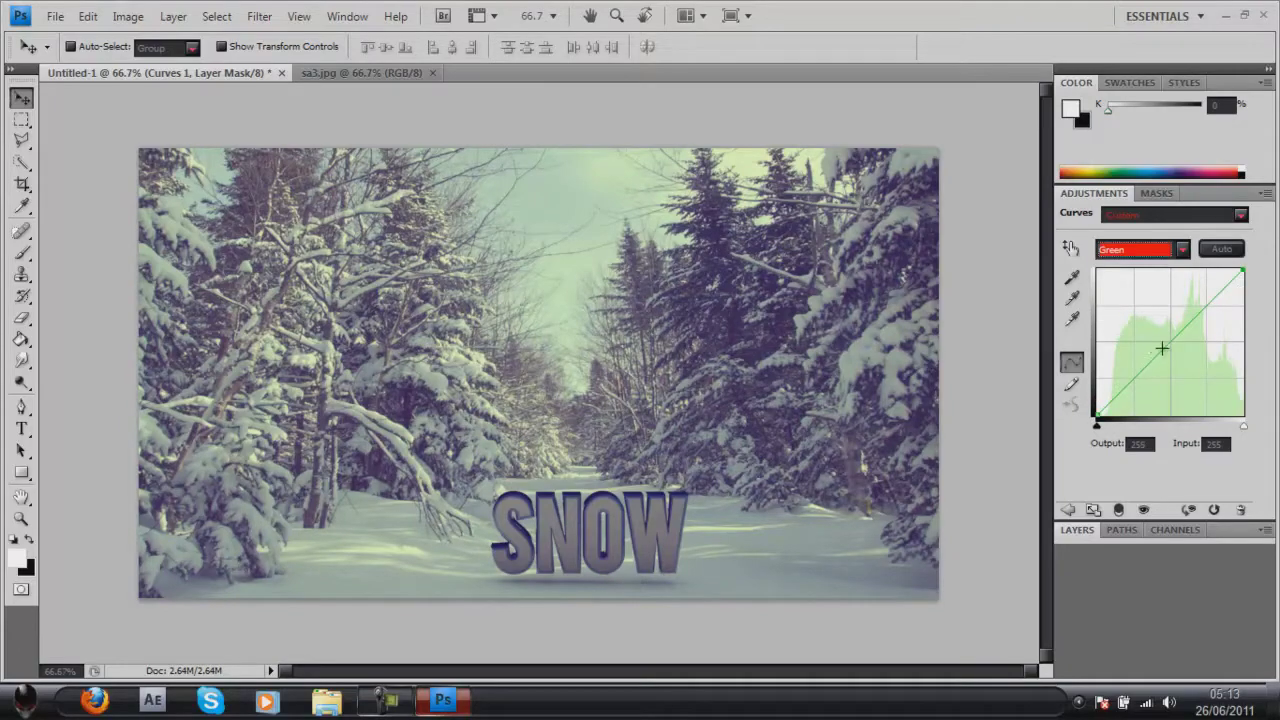
drag(1160, 349, 1160, 344)
Darken the midtones on the RGB curve by bringing input 130 down to about output 108.
click(1150, 250)
click(1129, 272)
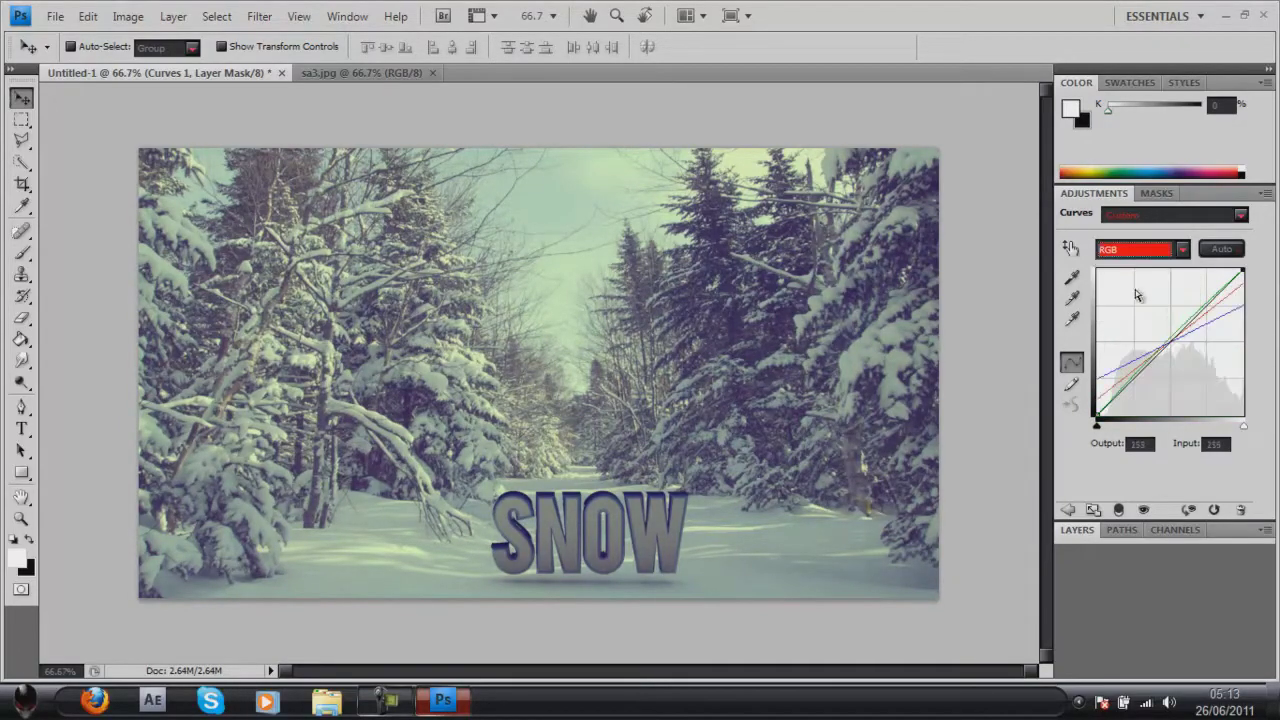
drag(1168, 342, 1172, 348)
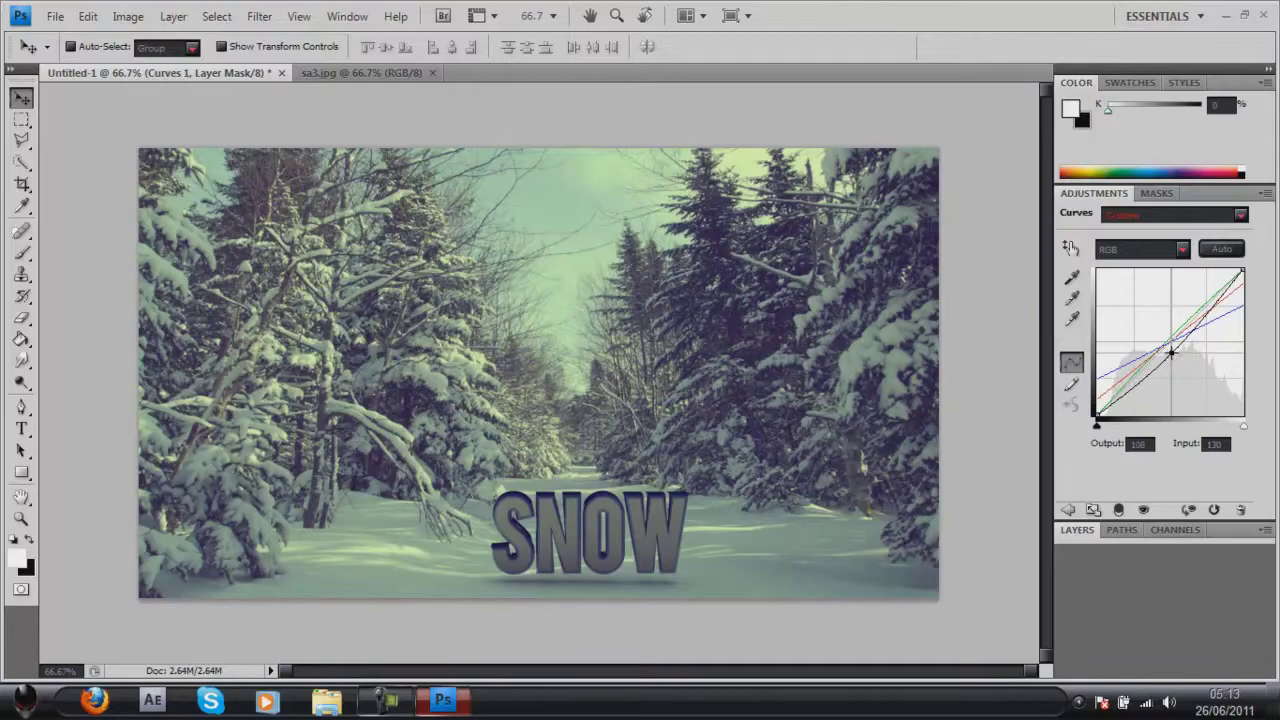
click(1078, 530)
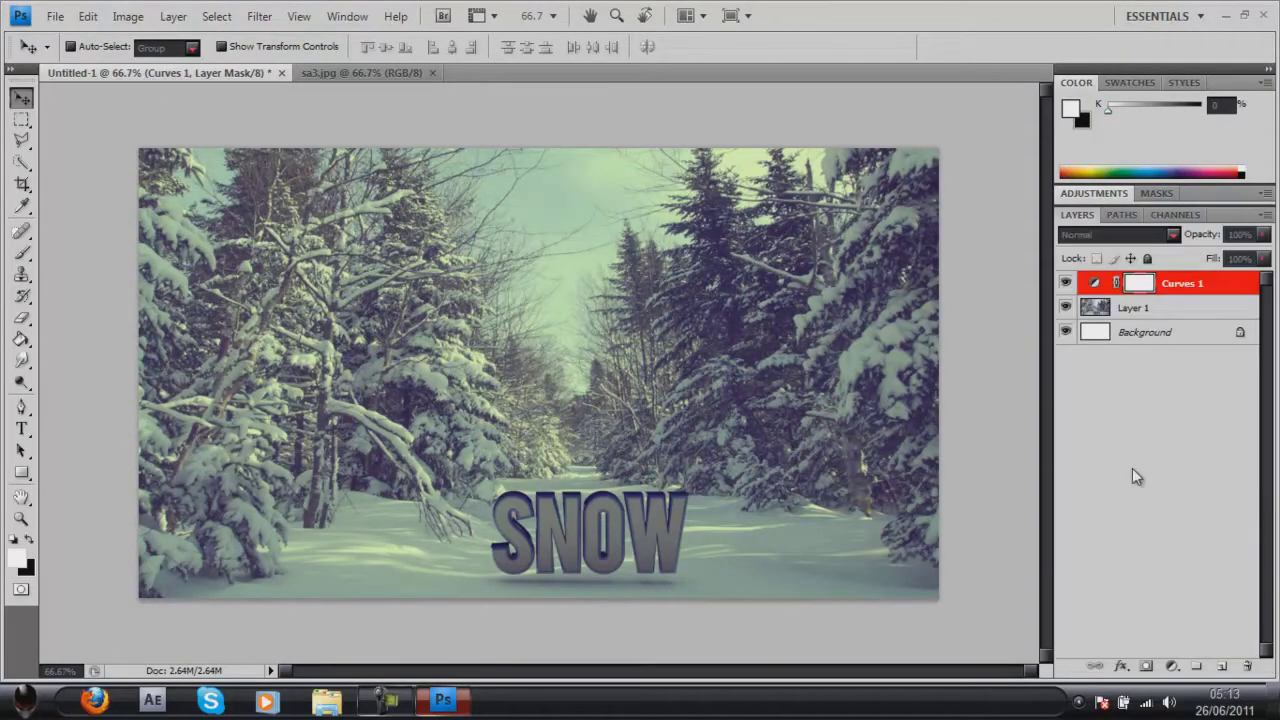
Add a Levels adjustment layer with input black 22, midtone 0.87 and white 216.
click(1172, 667)
click(1183, 415)
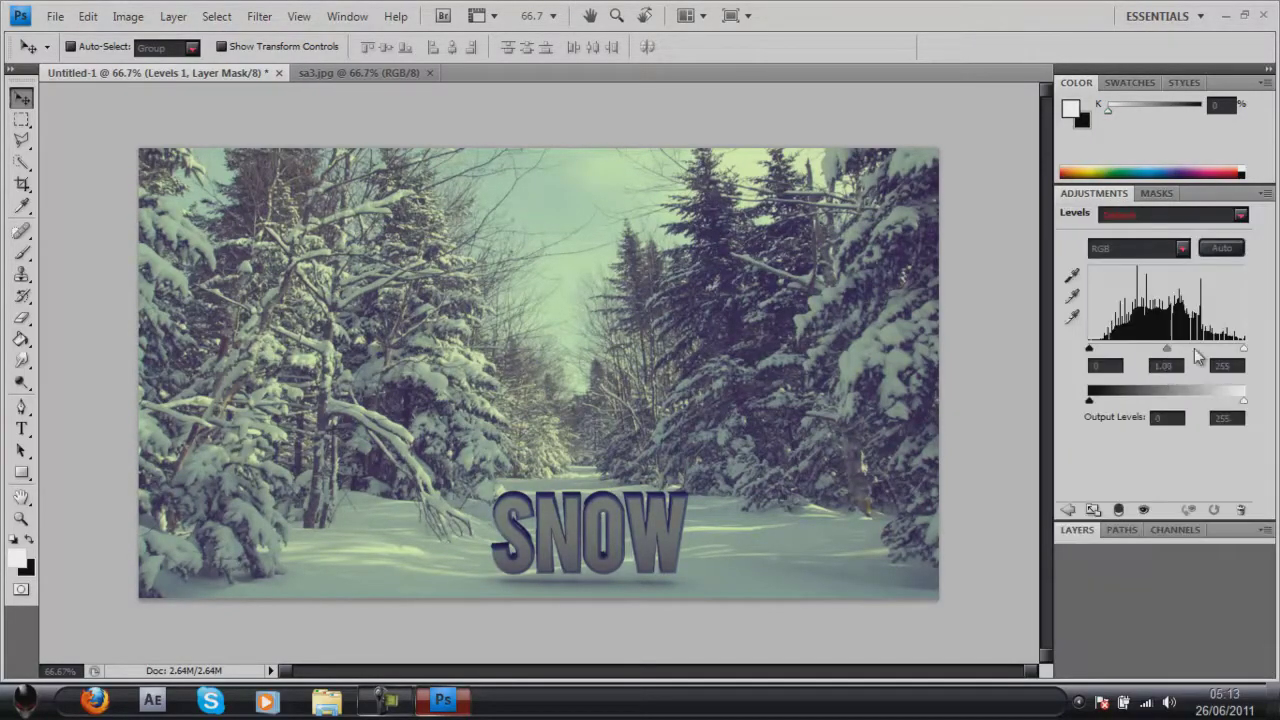
drag(1246, 352, 1224, 352)
drag(1090, 349, 1108, 349)
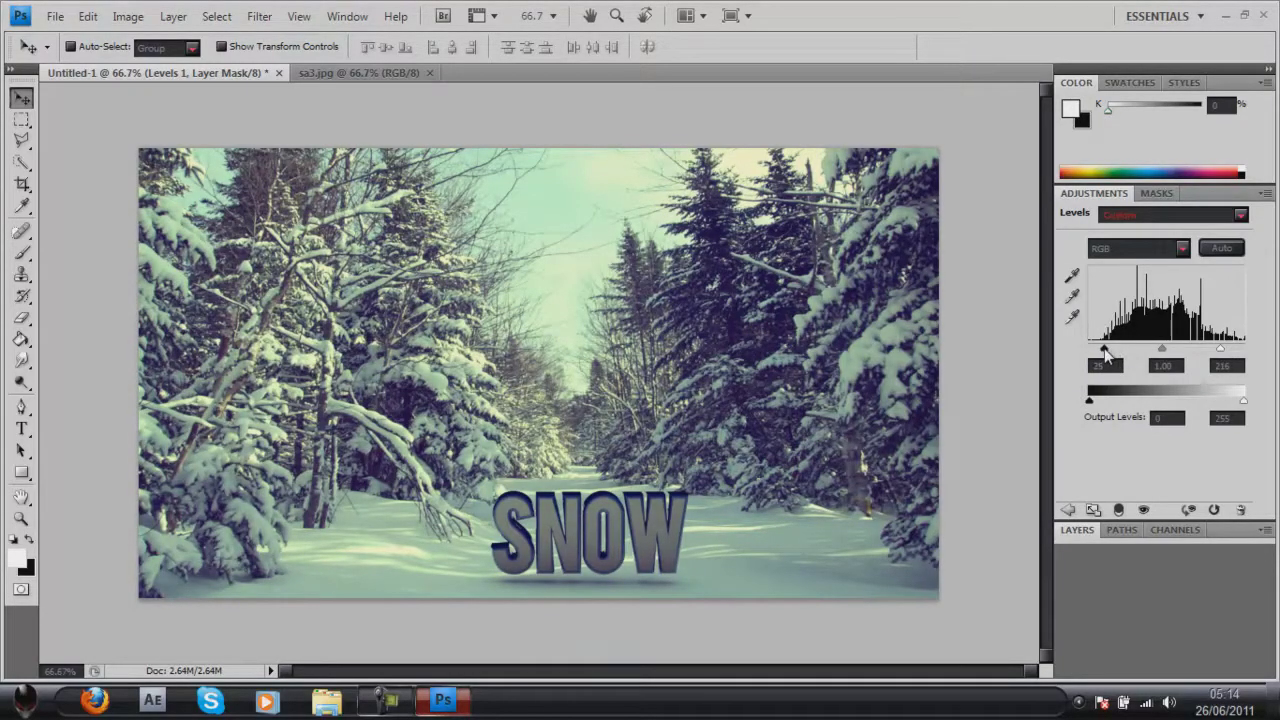
drag(1160, 352, 1167, 353)
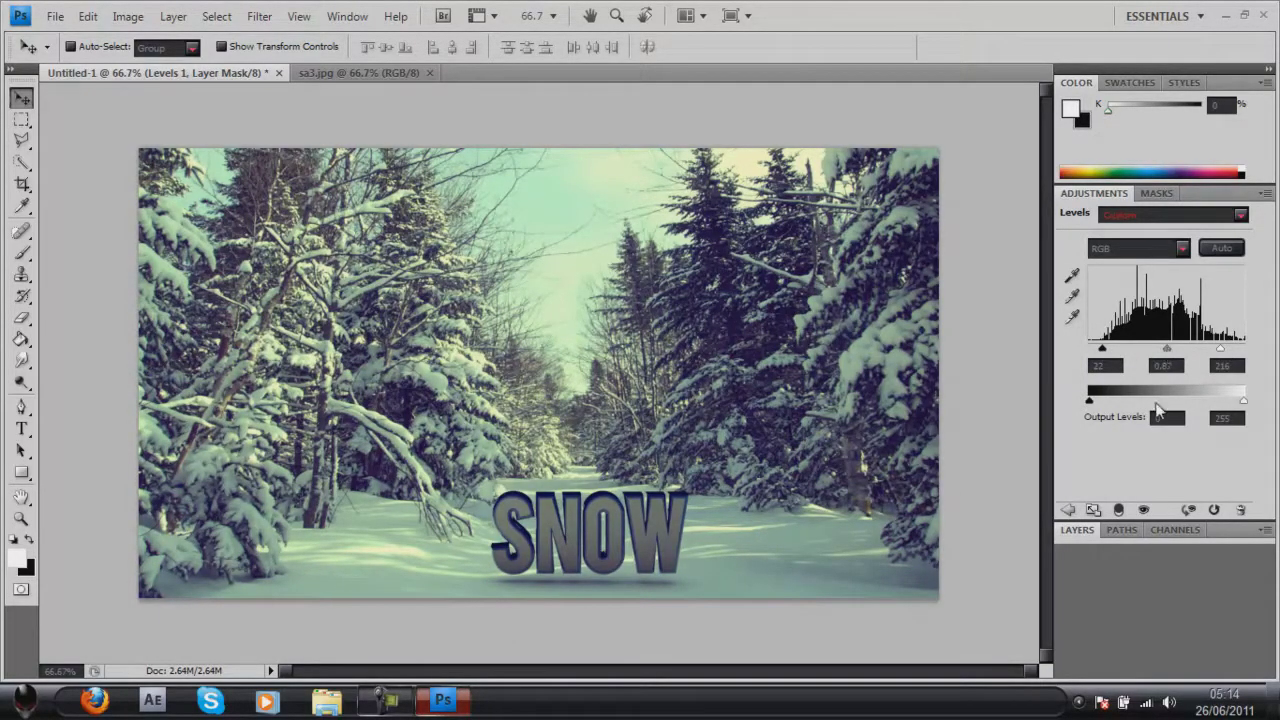
click(1082, 531)
Open the Knoll Light Factory filter on the pasted photo layer, Layer 1.
click(259, 16)
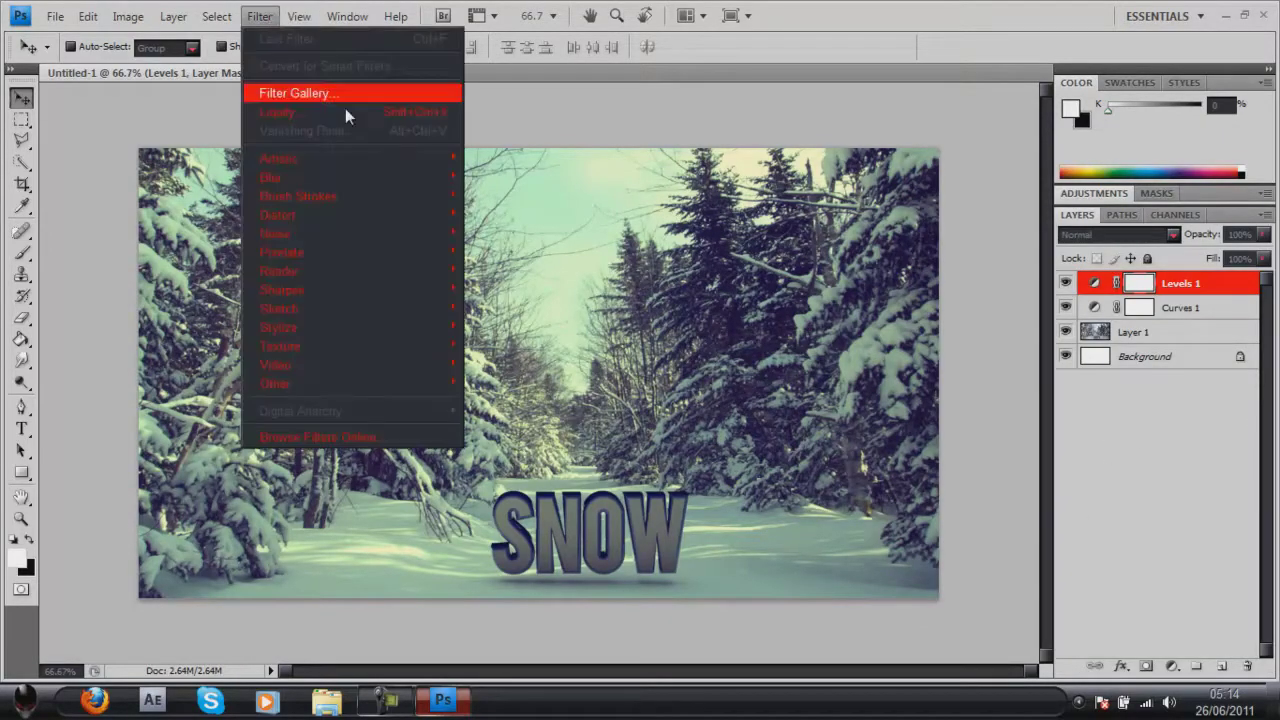
click(1135, 332)
click(259, 16)
mouse_move(377, 410)
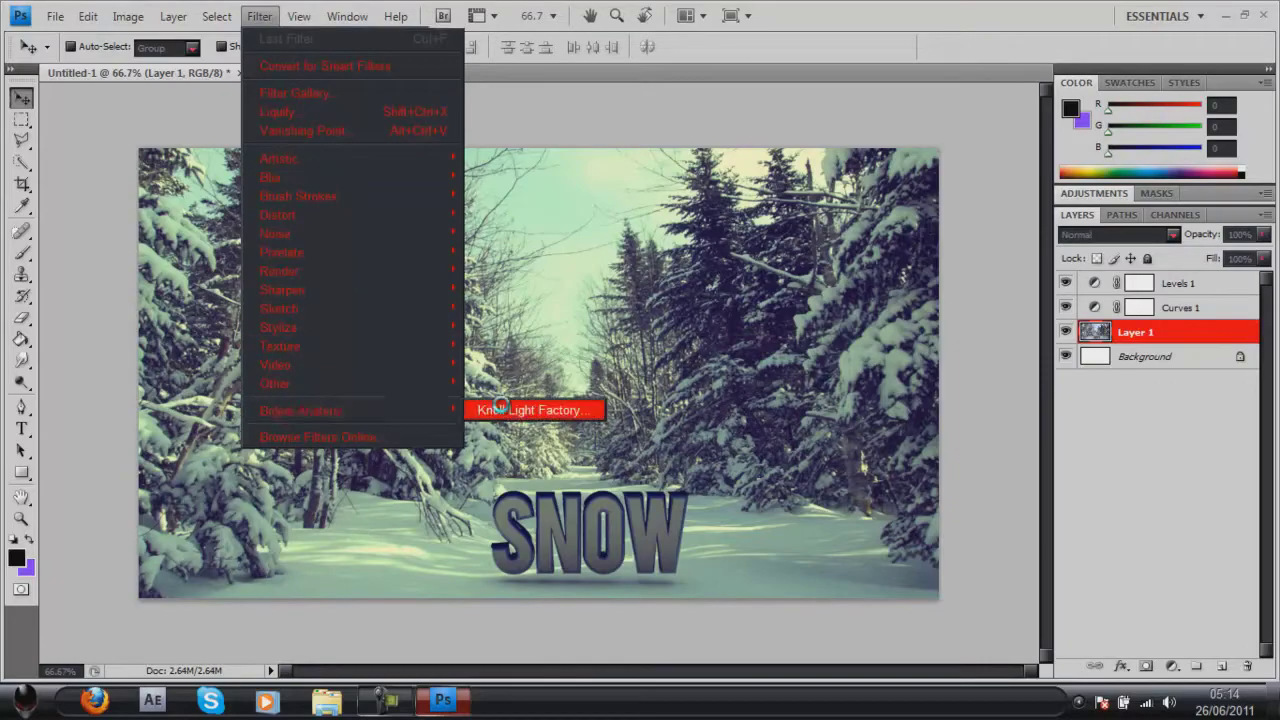
click(500, 408)
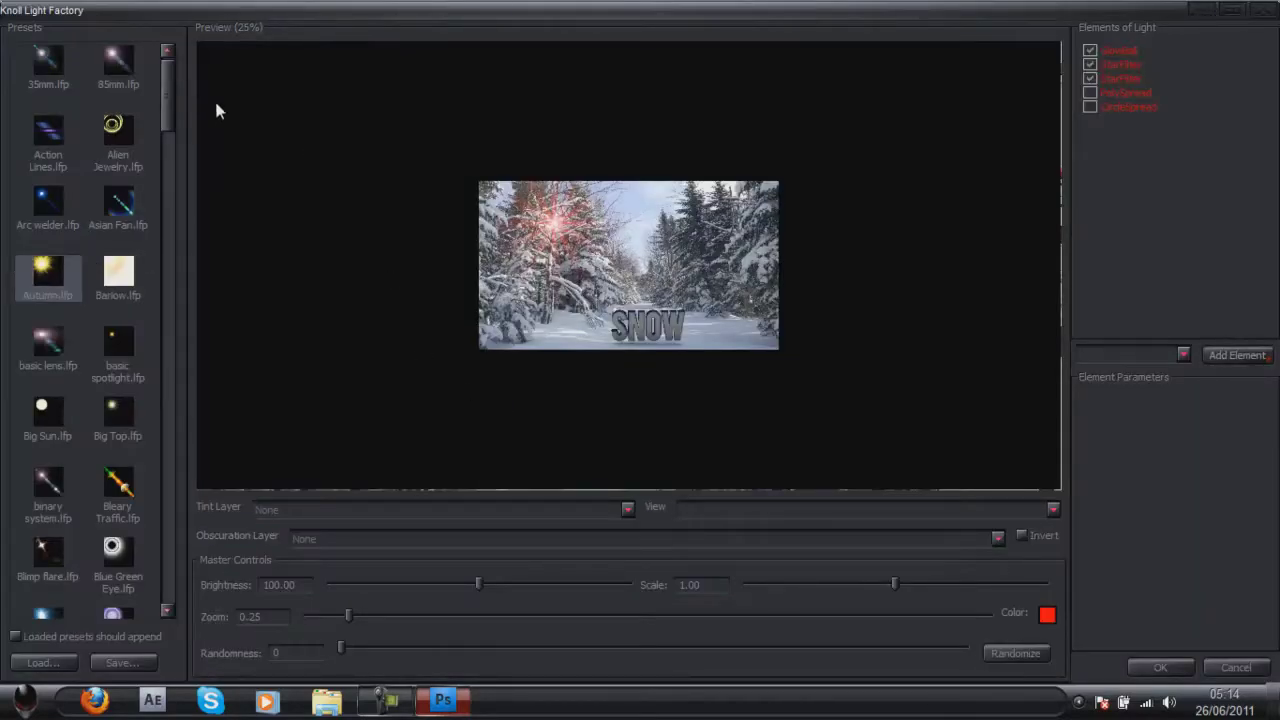
Choose the Autumn light preset and set the light colour to yellow-orange ffc64d.
click(51, 281)
click(1047, 614)
drag(708, 445, 710, 498)
click(580, 297)
click(857, 284)
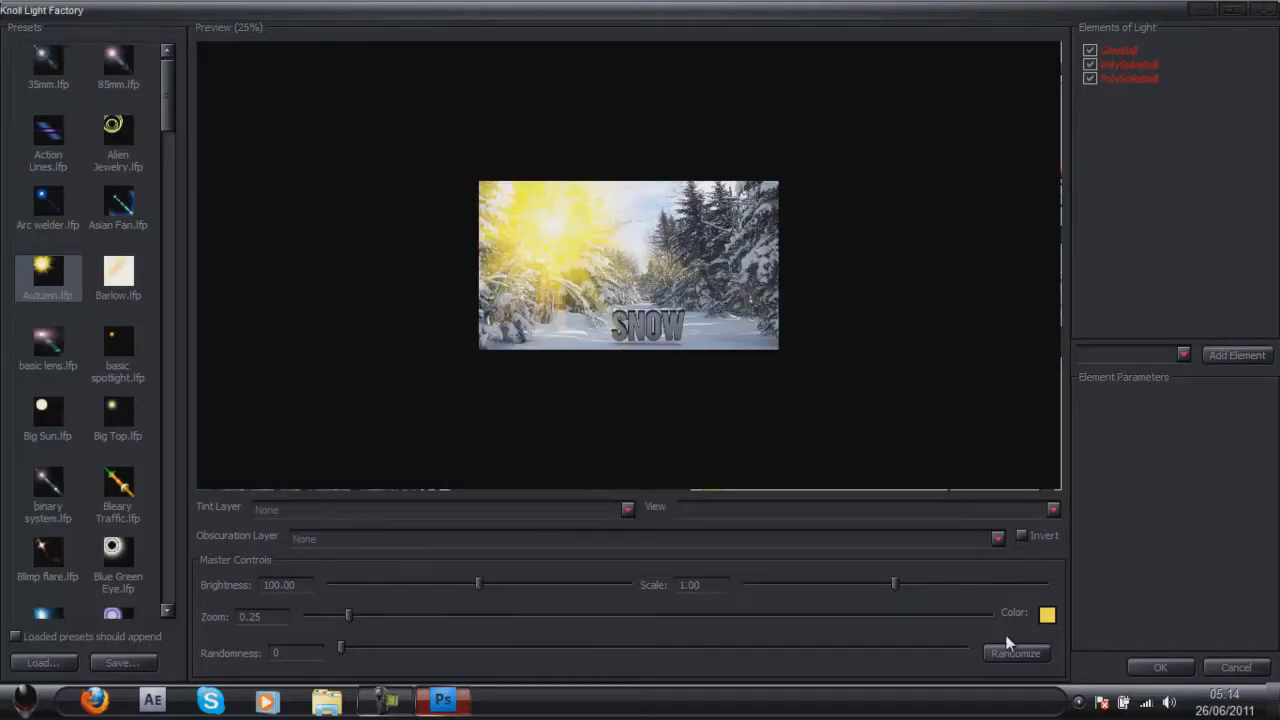
click(1047, 614)
drag(716, 508, 723, 512)
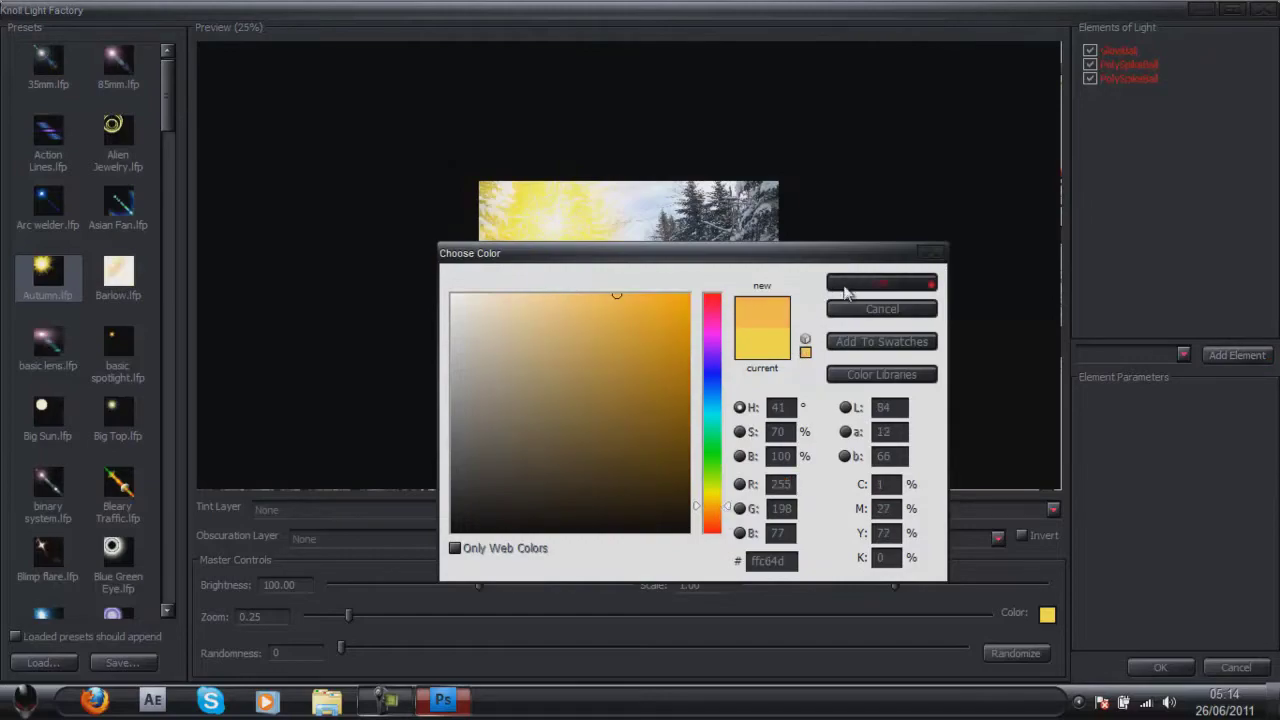
click(845, 288)
Try the Big Sun, Big Top, Barlow and basic spotlight presets on the photo.
click(42, 422)
click(113, 427)
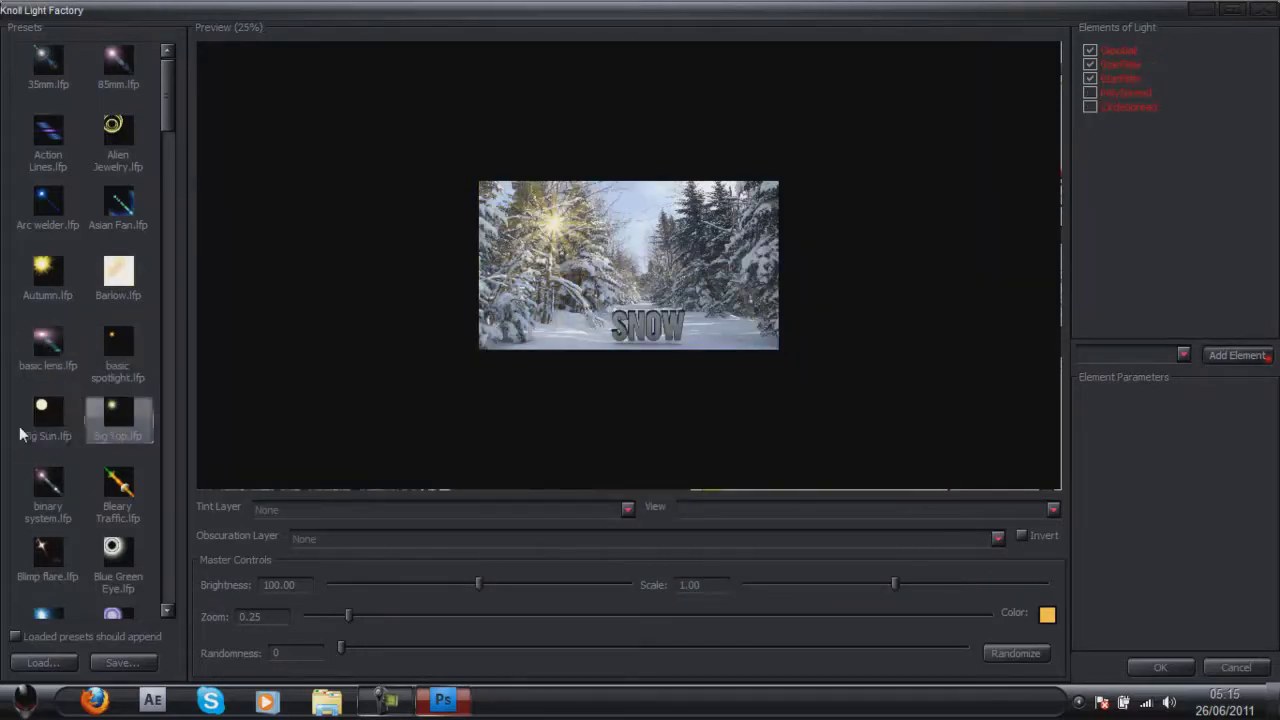
click(20, 426)
scroll(110, 218, down, 1)
click(110, 236)
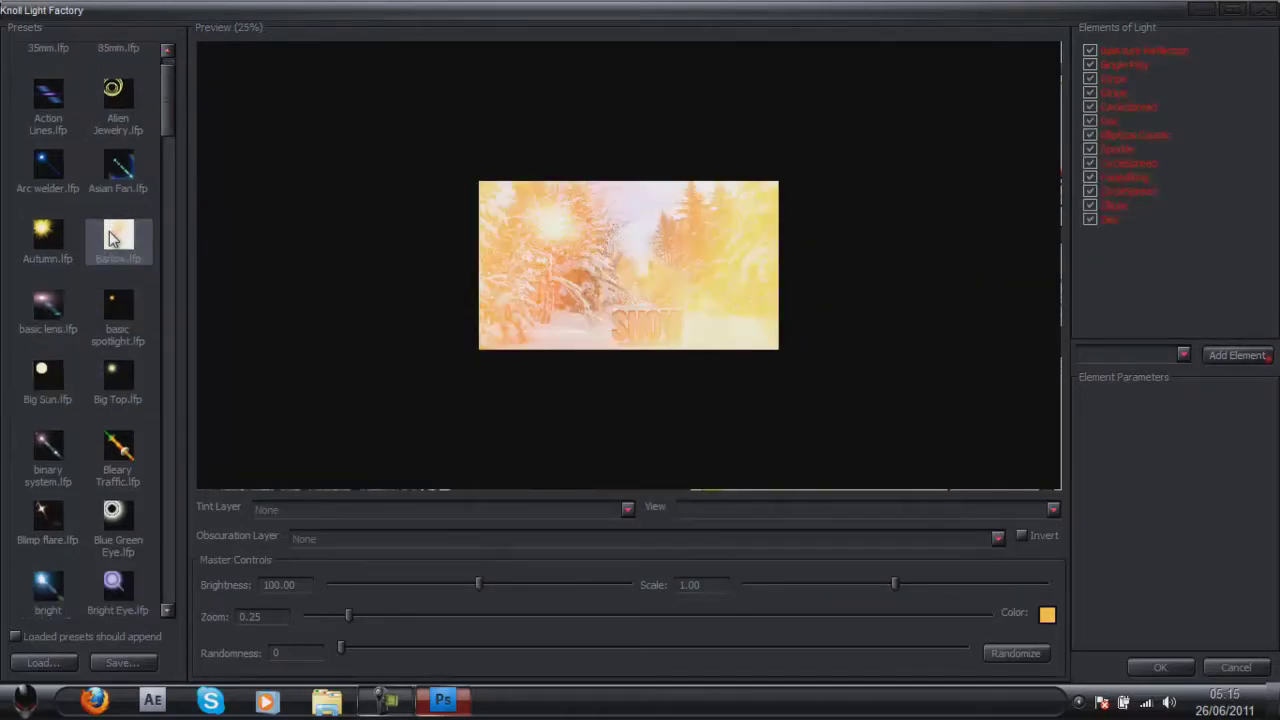
click(122, 318)
click(132, 372)
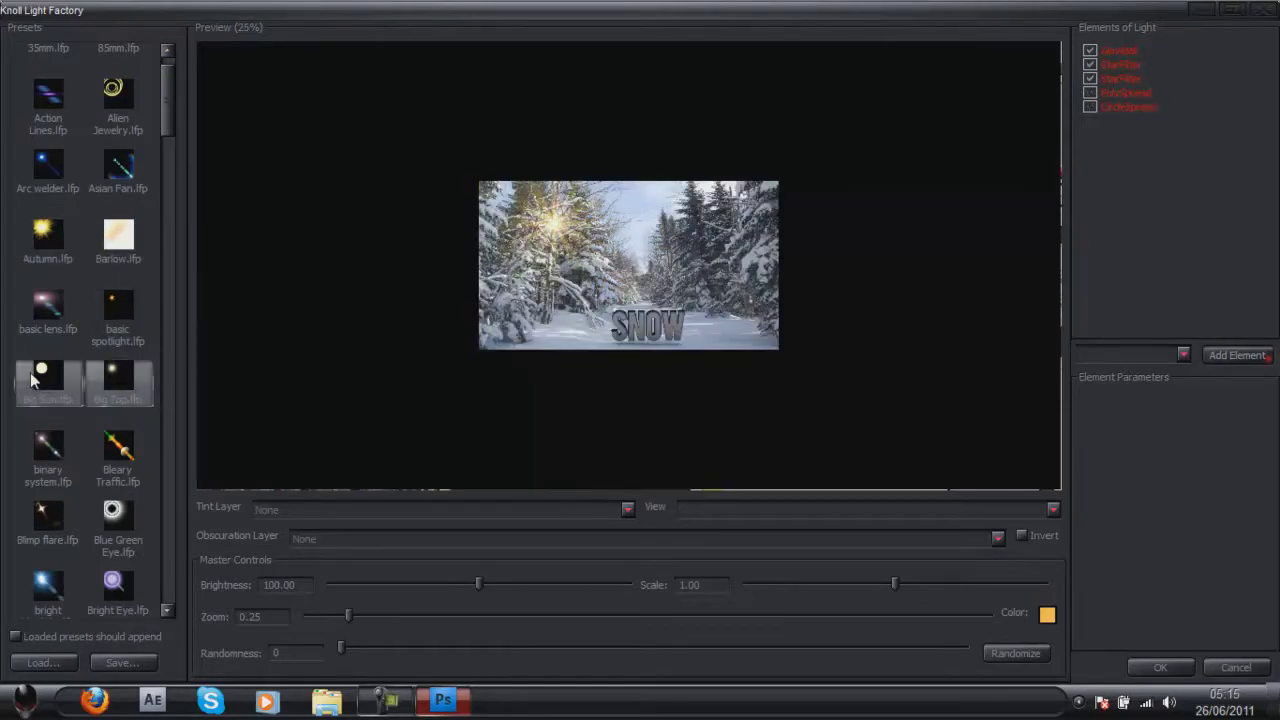
click(34, 374)
Set the light's scale to 0.53, brightness to 101.58 and preview zoom to 0.64, and place it between the trees above the path.
drag(167, 117, 168, 560)
drag(895, 584, 808, 586)
drag(551, 215, 646, 249)
mouse_move(479, 587)
mouse_down()
mouse_move(614, 587)
mouse_move(623, 603)
mouse_move(443, 590)
mouse_move(516, 602)
mouse_move(481, 588)
mouse_up()
drag(348, 616, 415, 617)
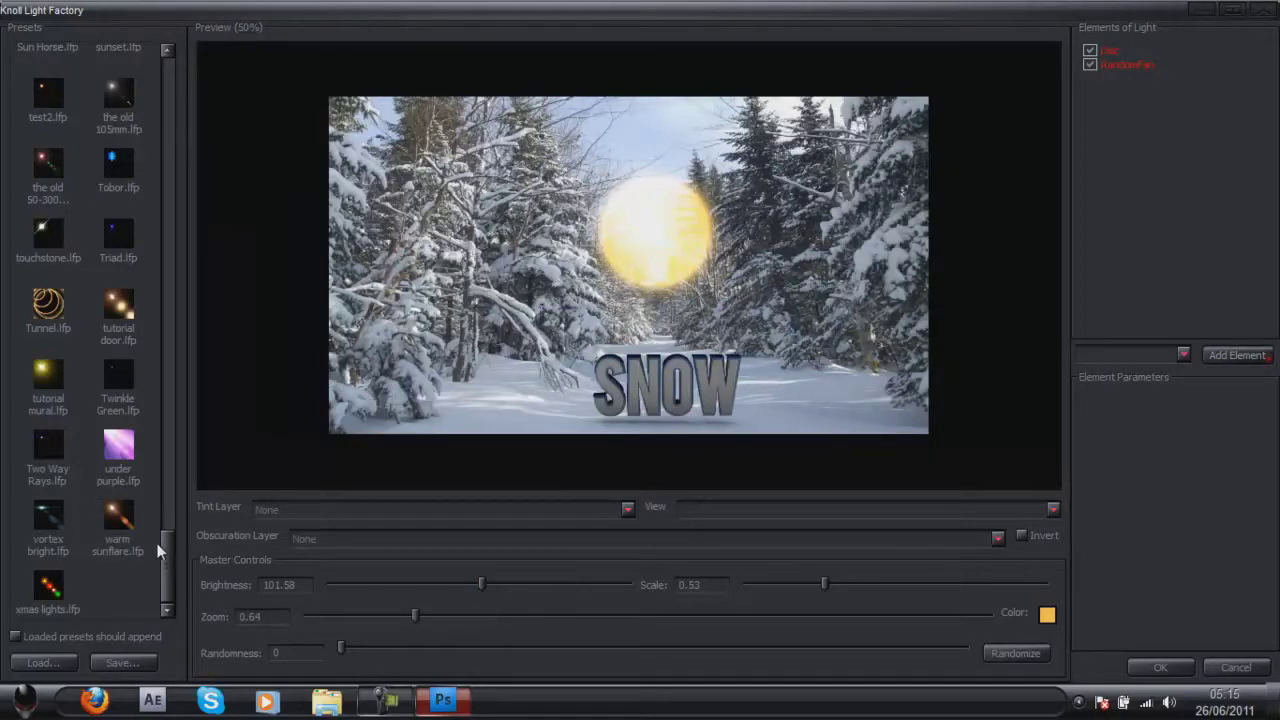
Apply the tutorial mural preset and centre its glow in the gap between the trees above the text.
click(57, 387)
click(657, 247)
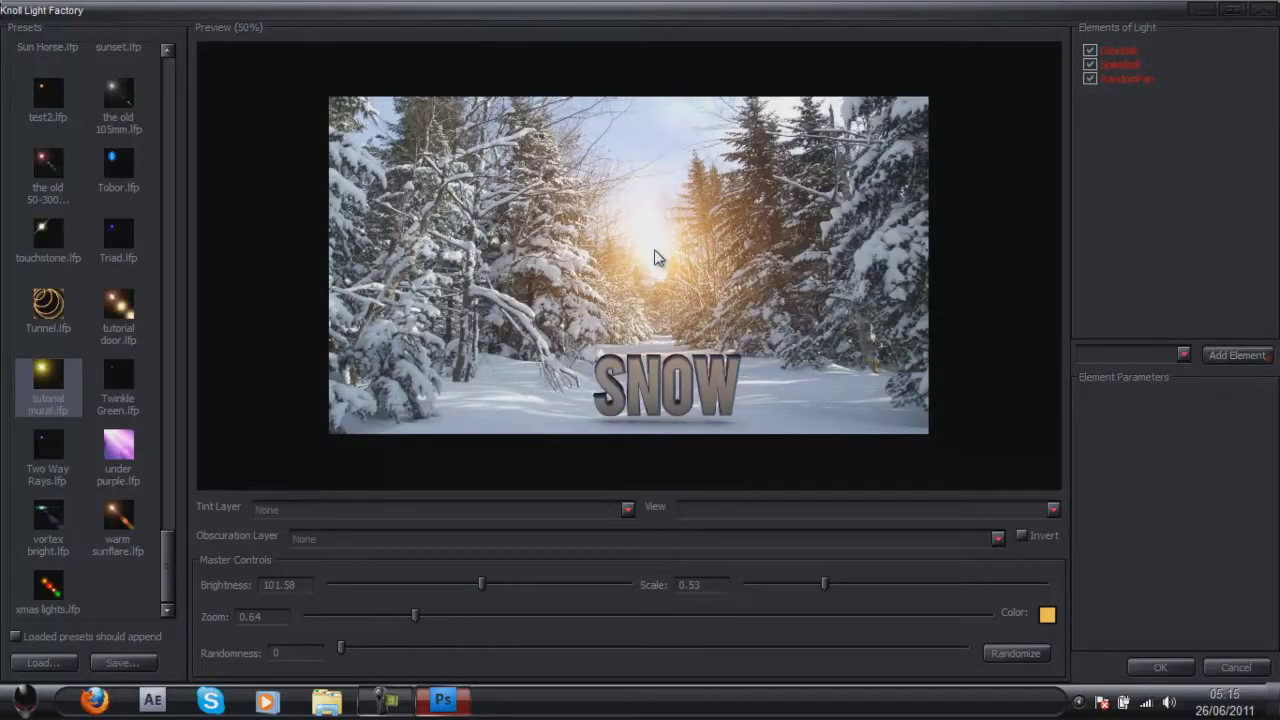
Set the light's scale to 0.86, change its colour to a slightly darker yellow-orange, and apply the flare to the photo.
drag(828, 592, 873, 588)
click(651, 251)
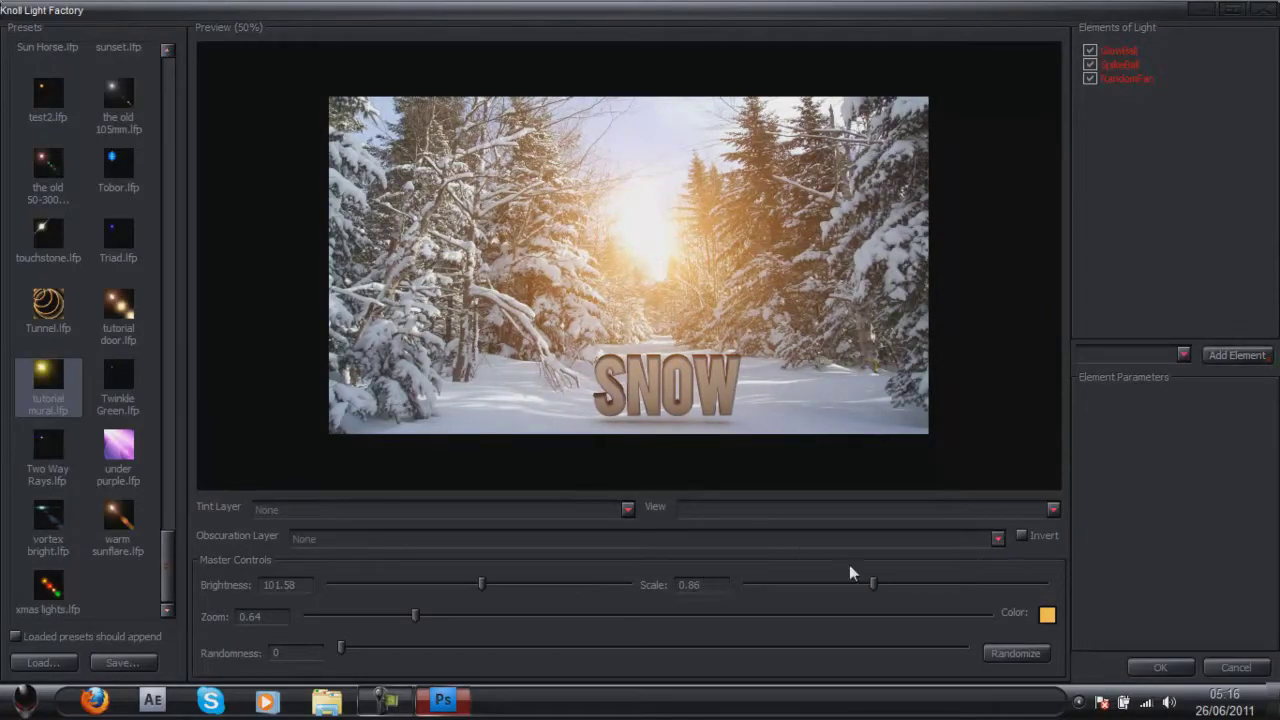
click(1047, 614)
click(612, 341)
click(851, 284)
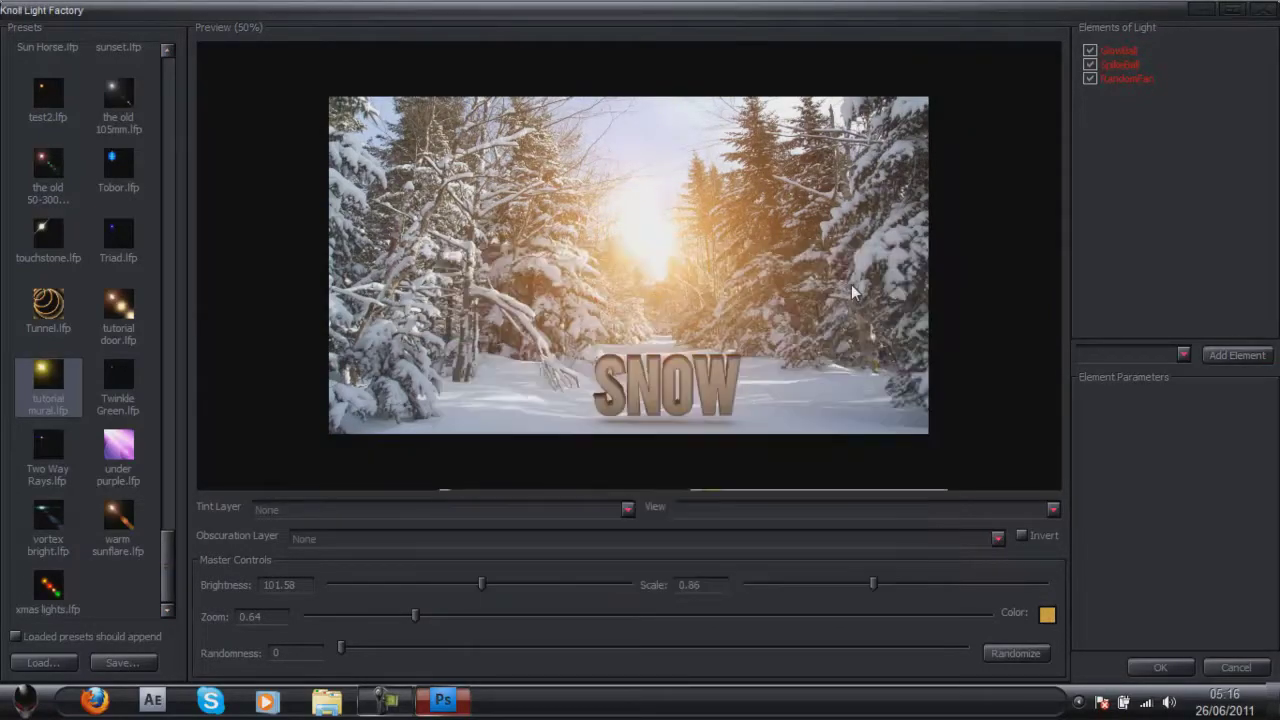
click(1160, 667)
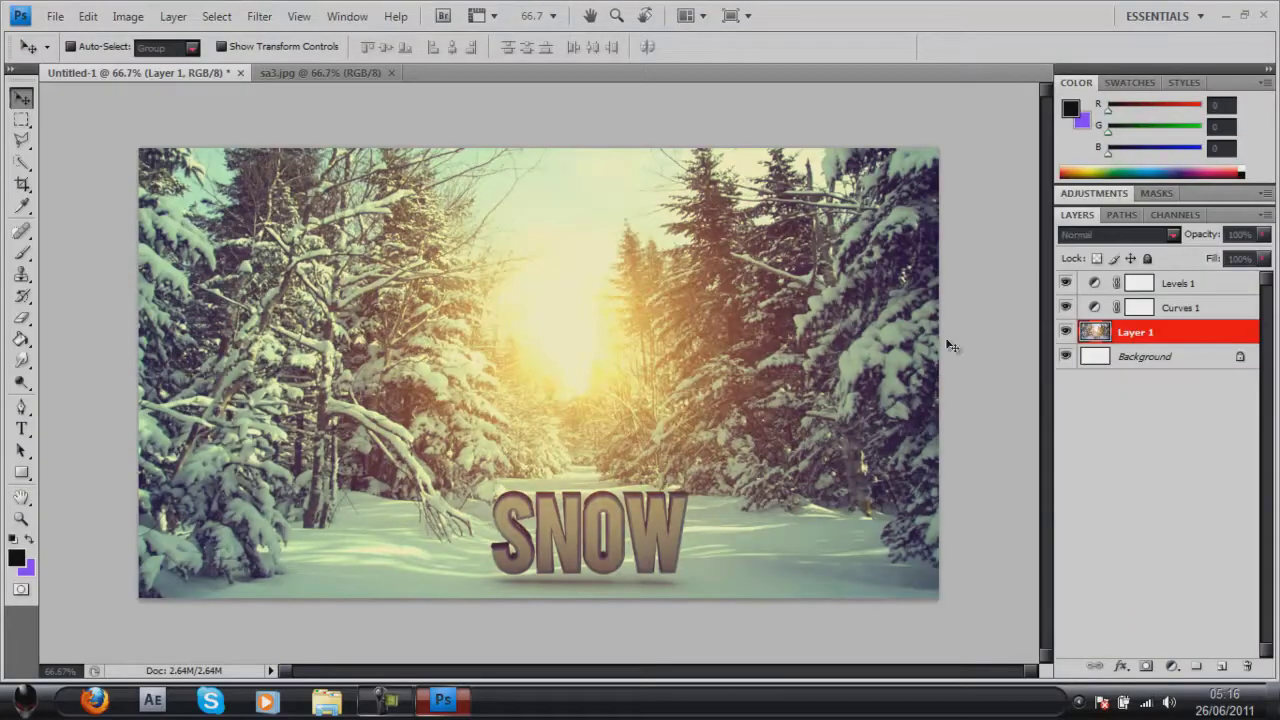
Pull the middle of the curve down slightly in the Curves 1 adjustment layer to darken the image.
double_click(1188, 310)
double_click(1094, 309)
drag(1172, 342, 1175, 362)
click(1141, 249)
click(1147, 230)
click(1084, 530)
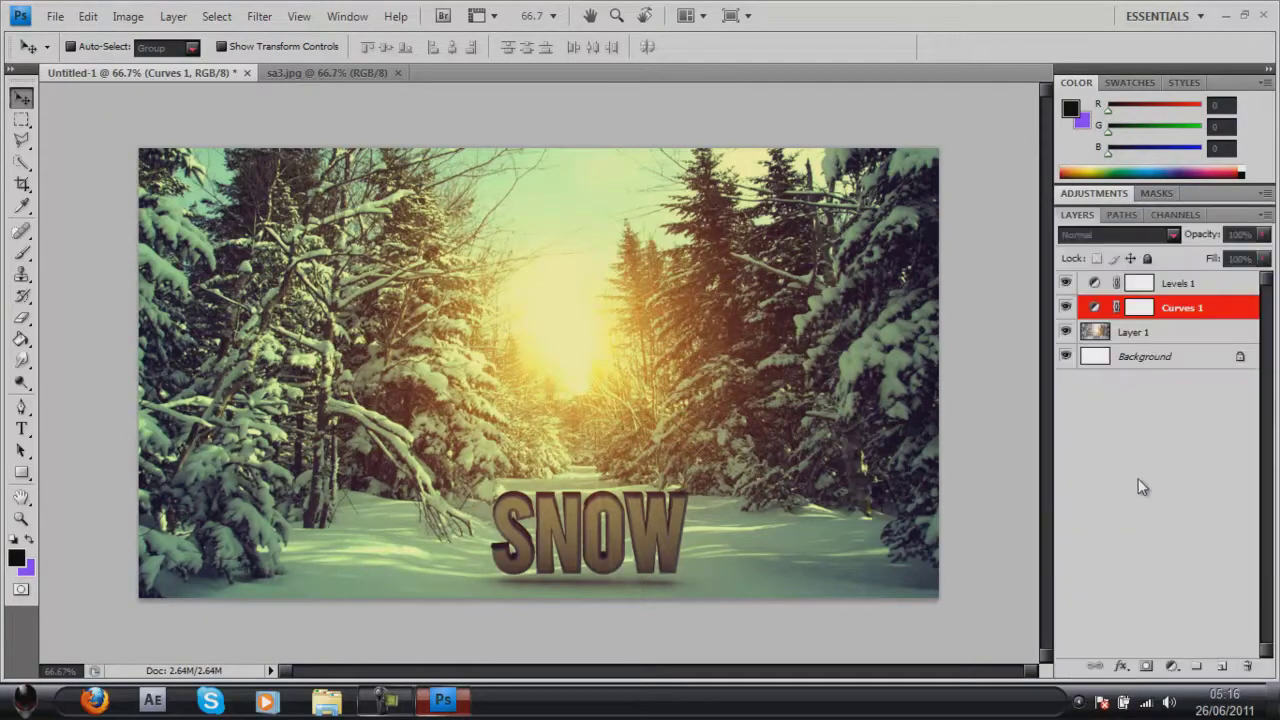
Lower the shadow input level slightly in the Levels 1 adjustment layer to lighten the dark areas.
double_click(1208, 288)
click(1117, 330)
click(1094, 286)
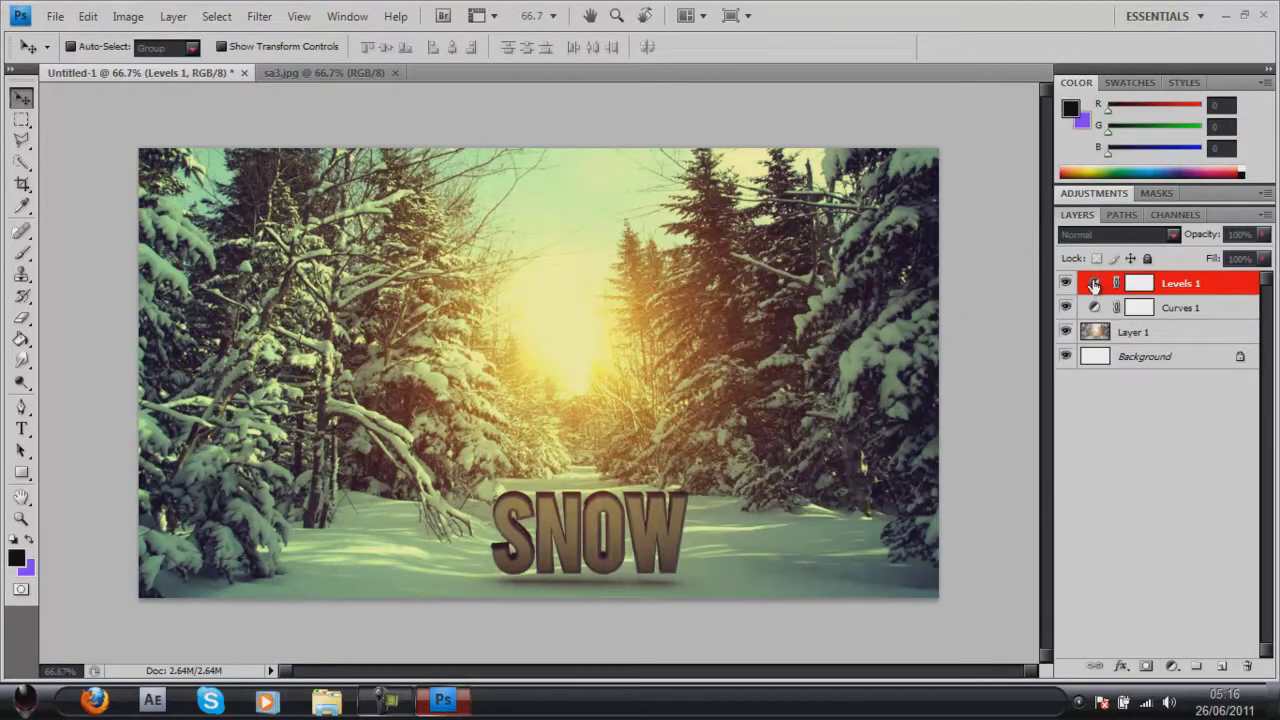
click(1094, 286)
drag(1102, 350, 1099, 350)
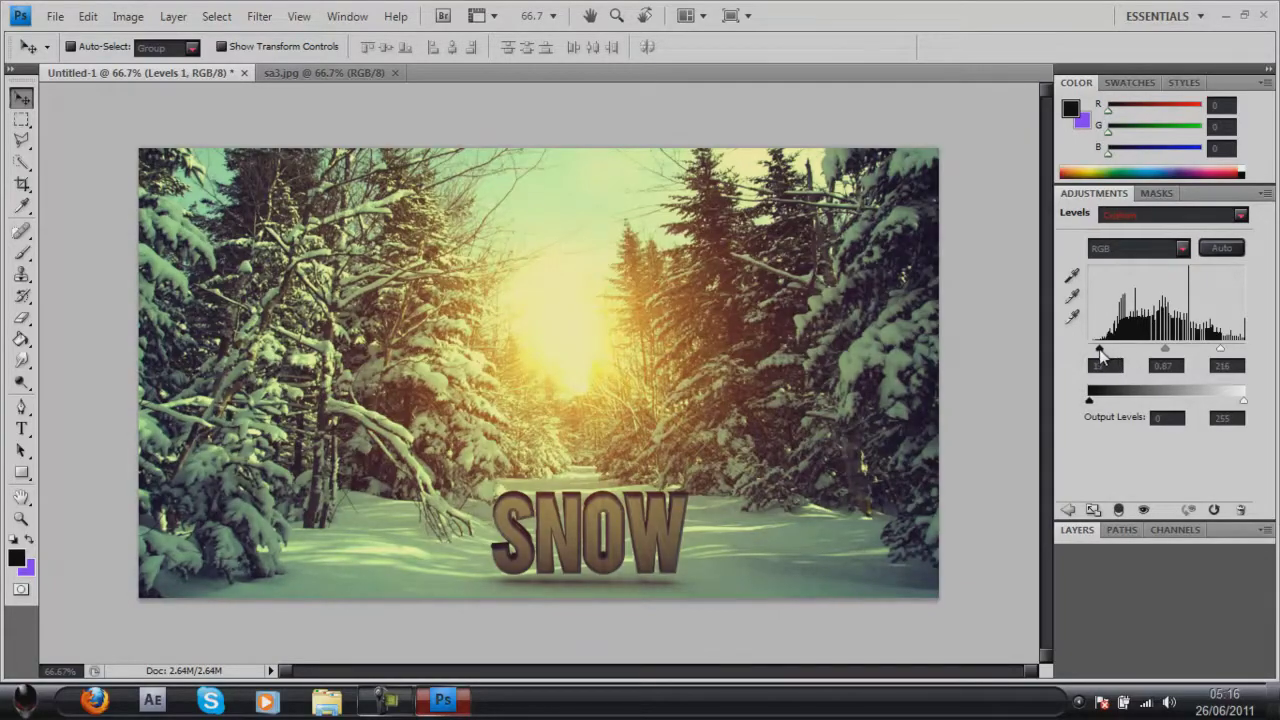
click(1077, 529)
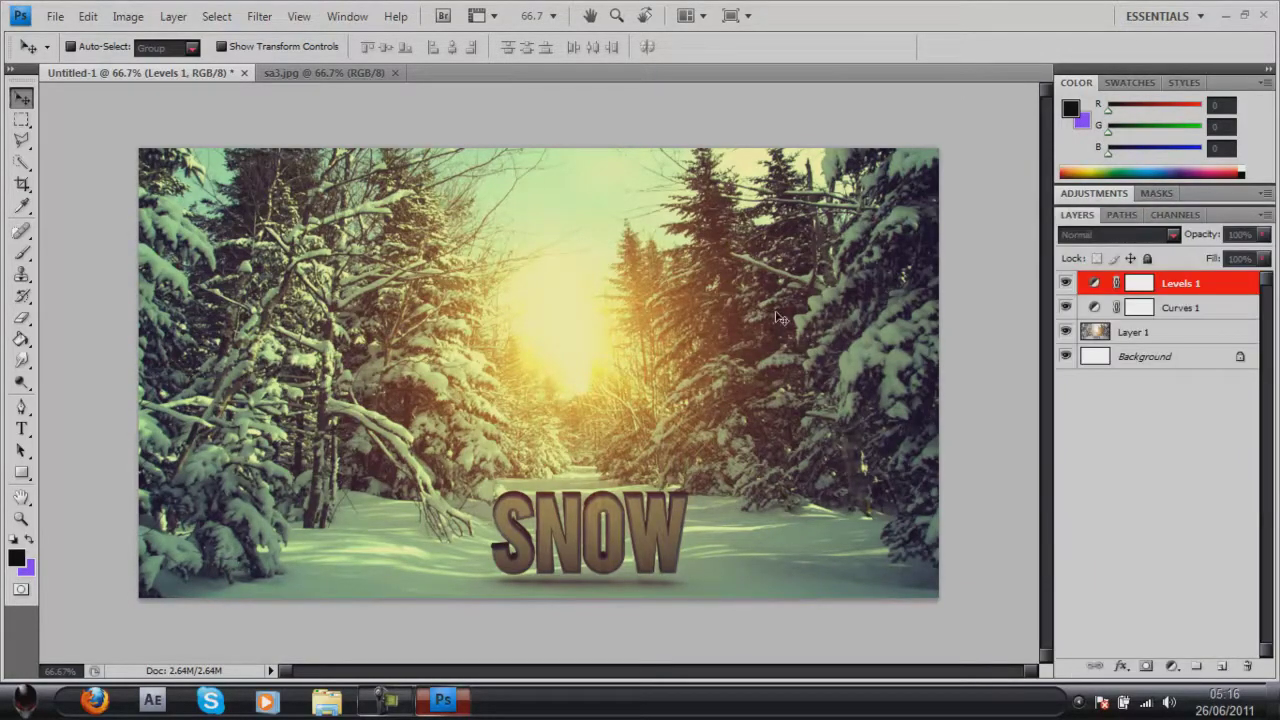
Save the document to the Desktop as snowfin in Photoshop PSD format with layers kept.
click(55, 16)
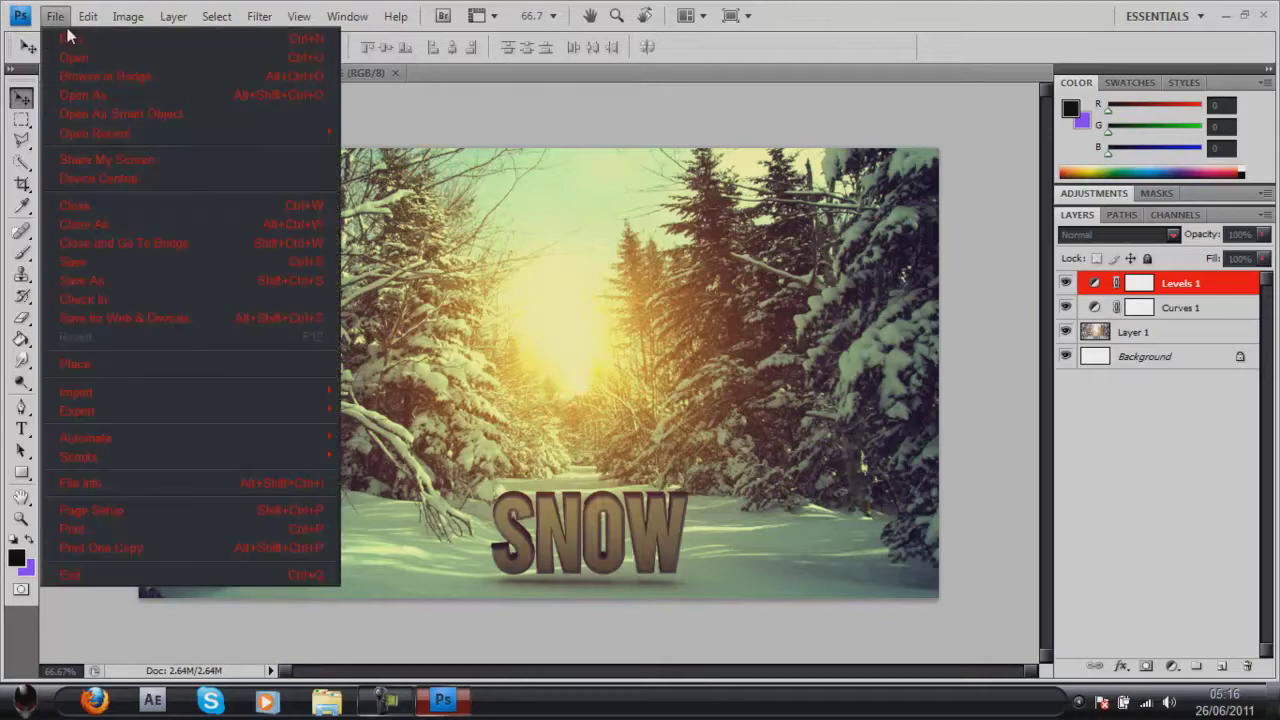
click(115, 284)
text(snow1)
click(752, 450)
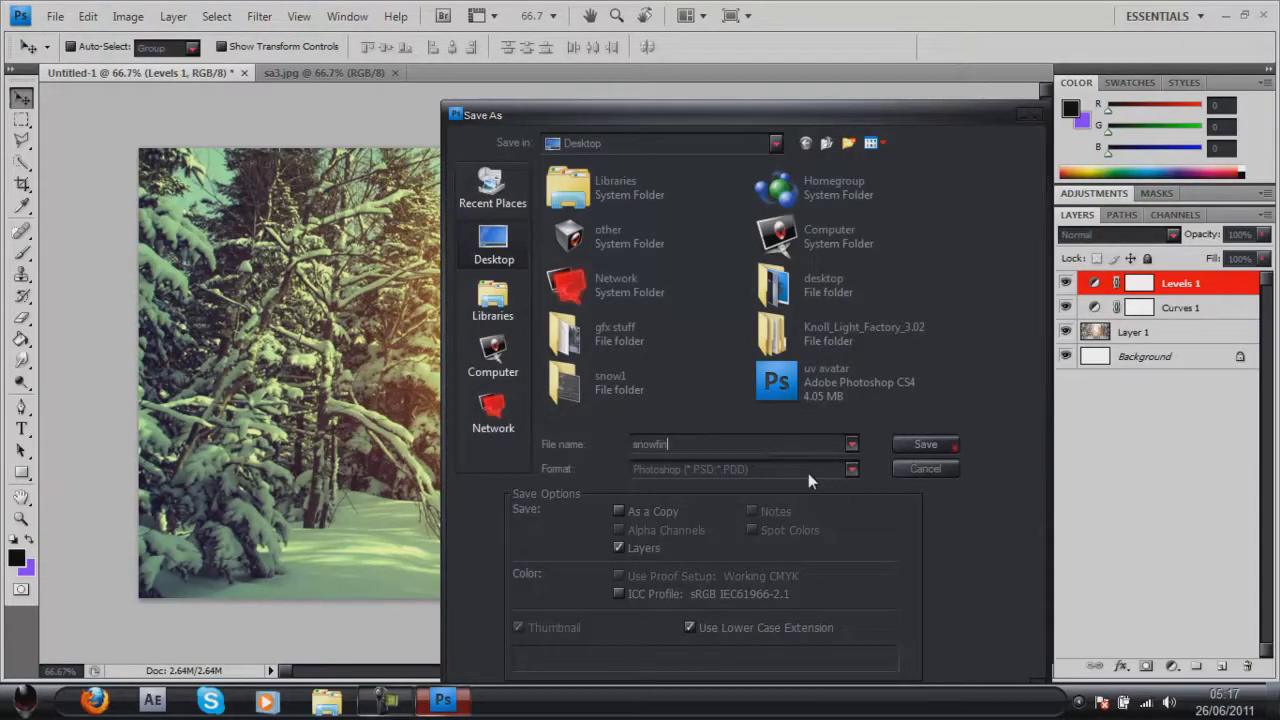
click(918, 440)
click(830, 224)
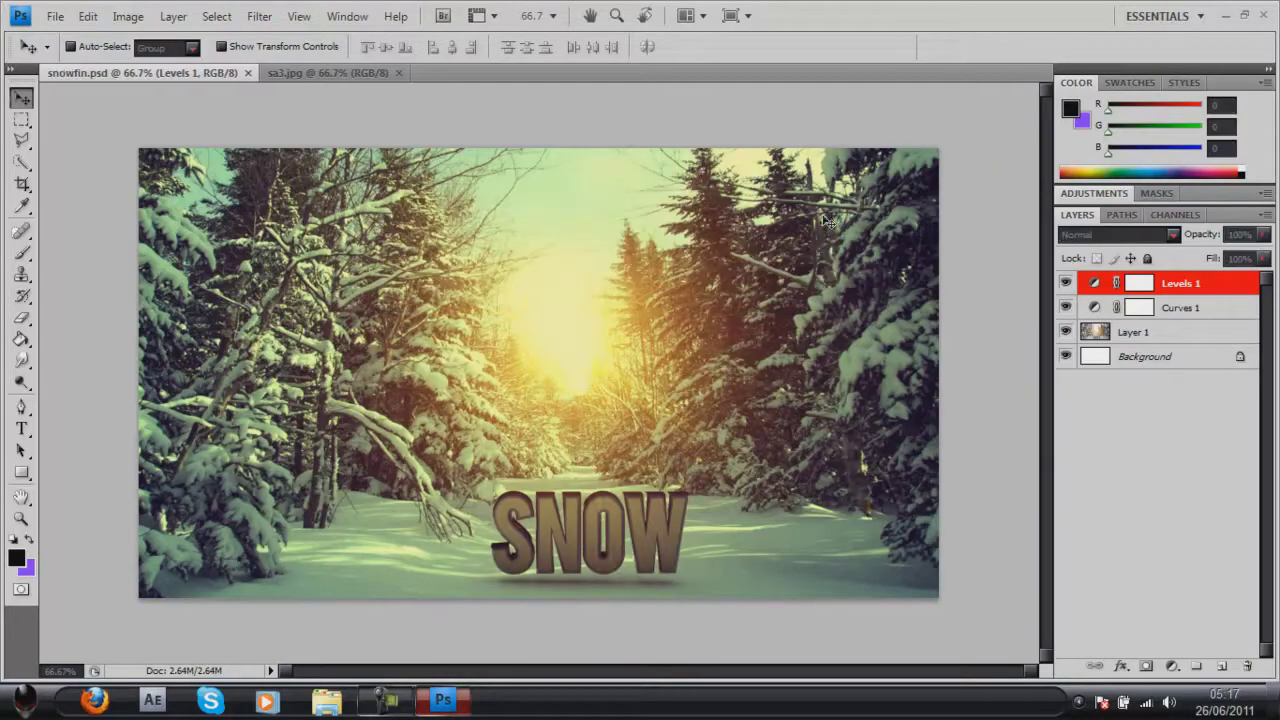